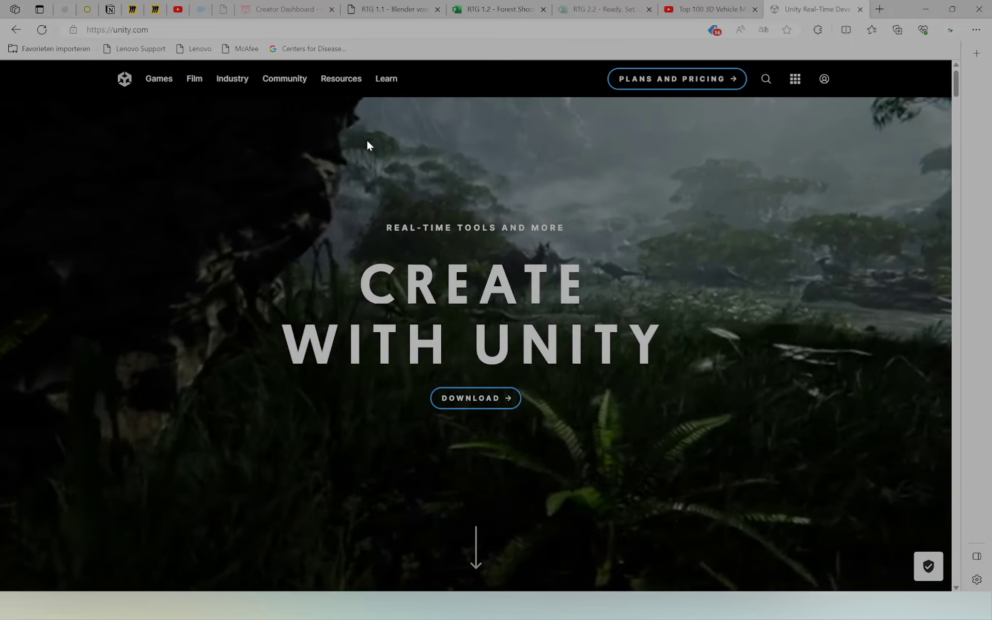
Open the Download Unity page through the Community and Resources menus in the top navigation.
mouse_move(293, 97)
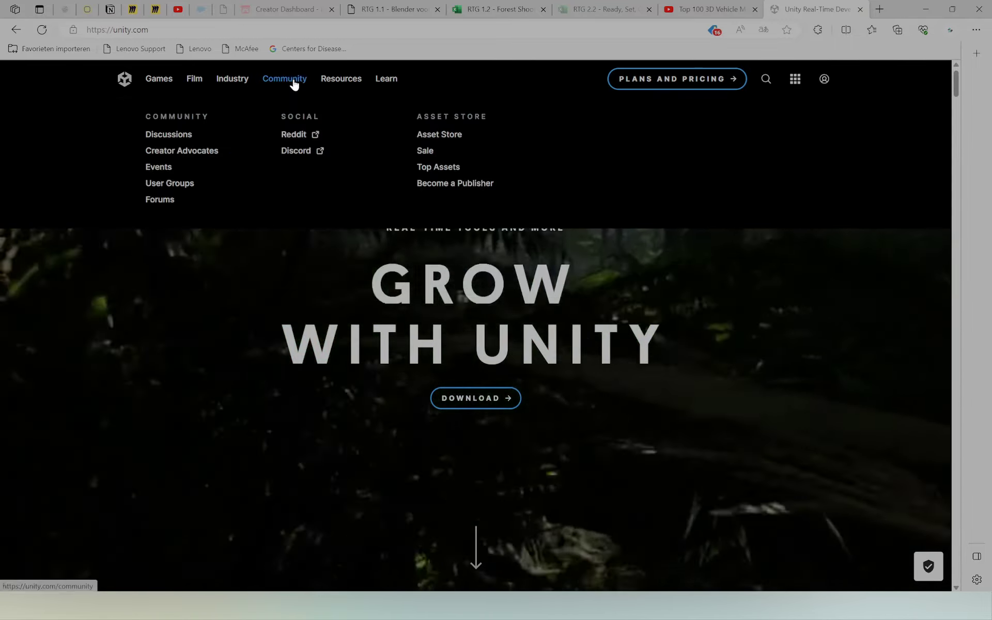
mouse_move(345, 79)
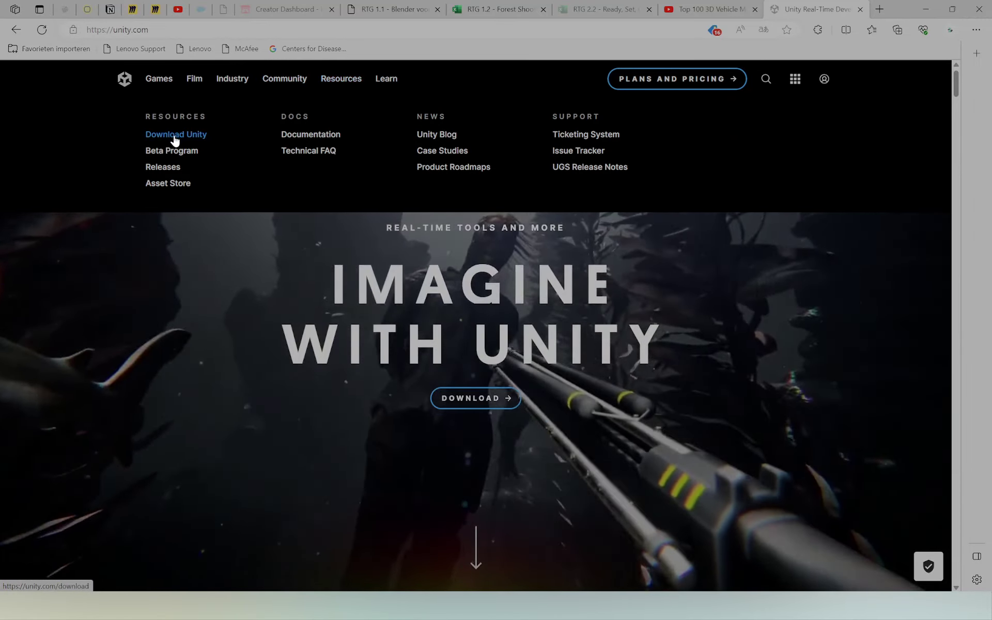
left_click(174, 138)
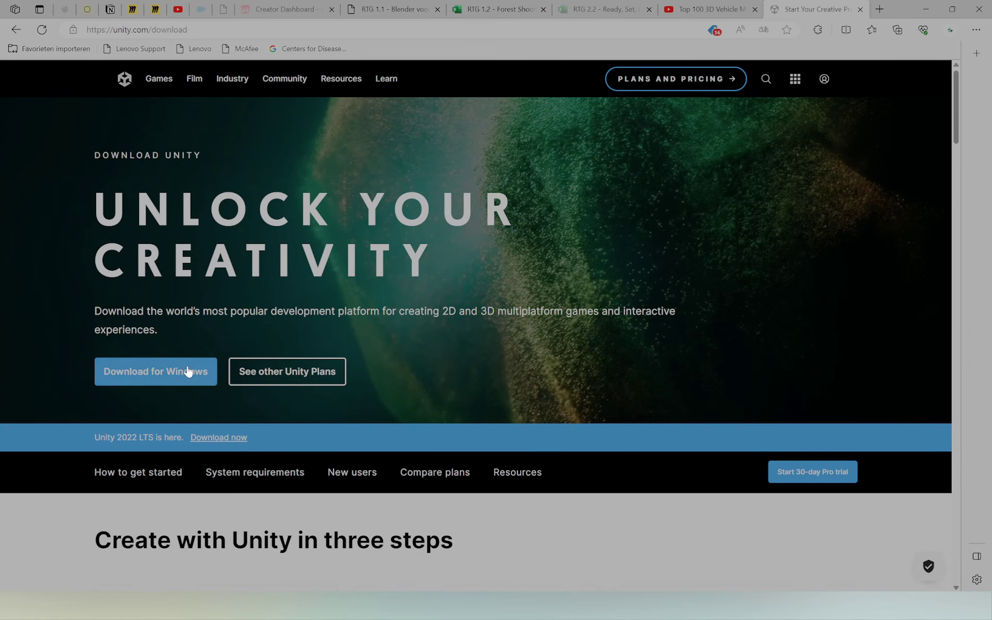
Scroll the download page down to the 'Create with Unity in three steps' cards.
scroll(186, 371, "down", 2)
scroll(171, 279, "down", 3)
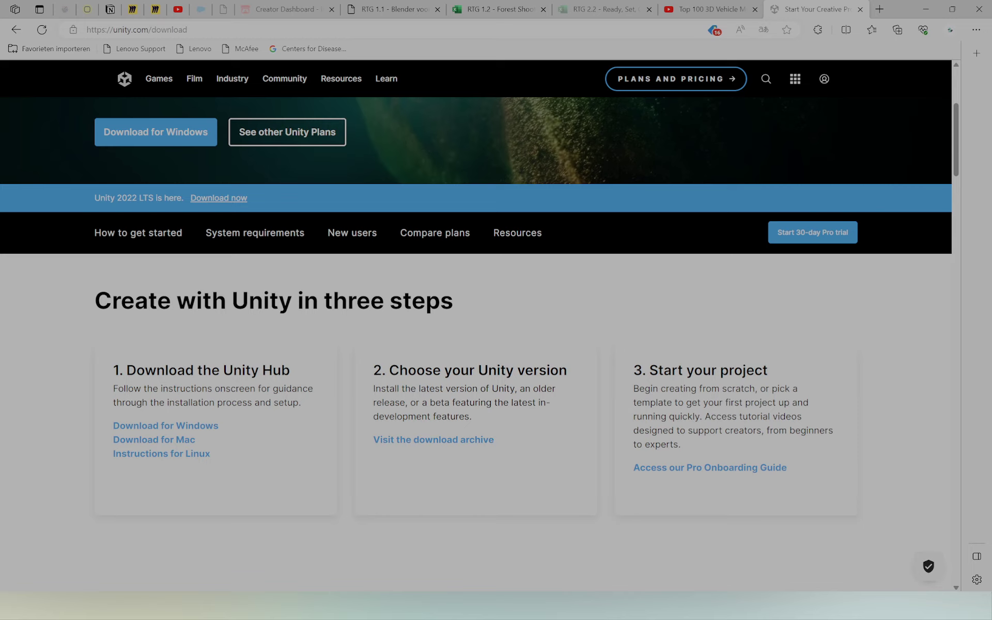
Switch to Unity Hub and show the Installs page with its four installed editor versions.
mouse_move(638, 613)
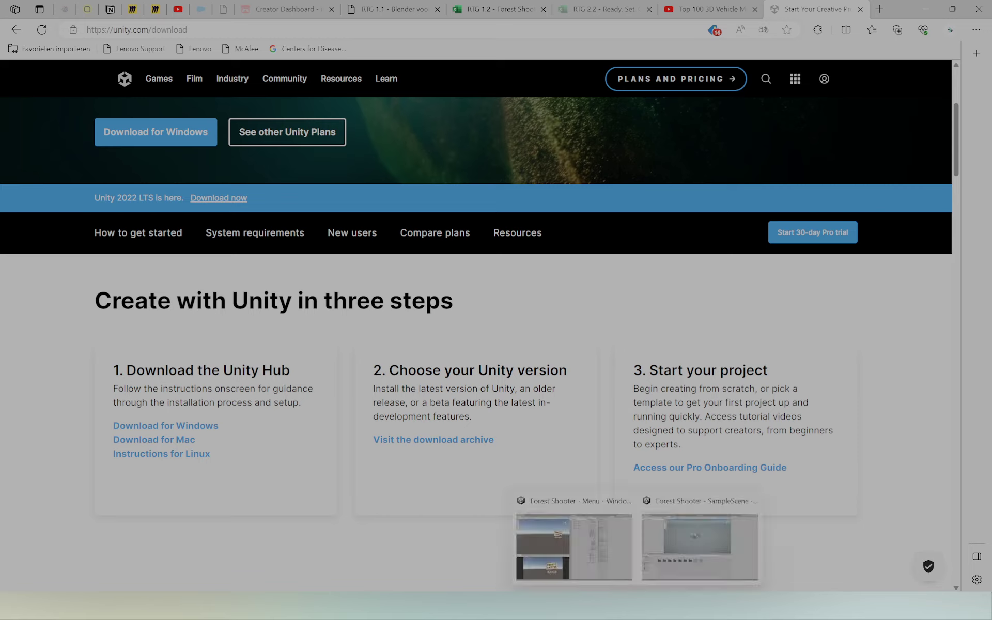
left_click(555, 612)
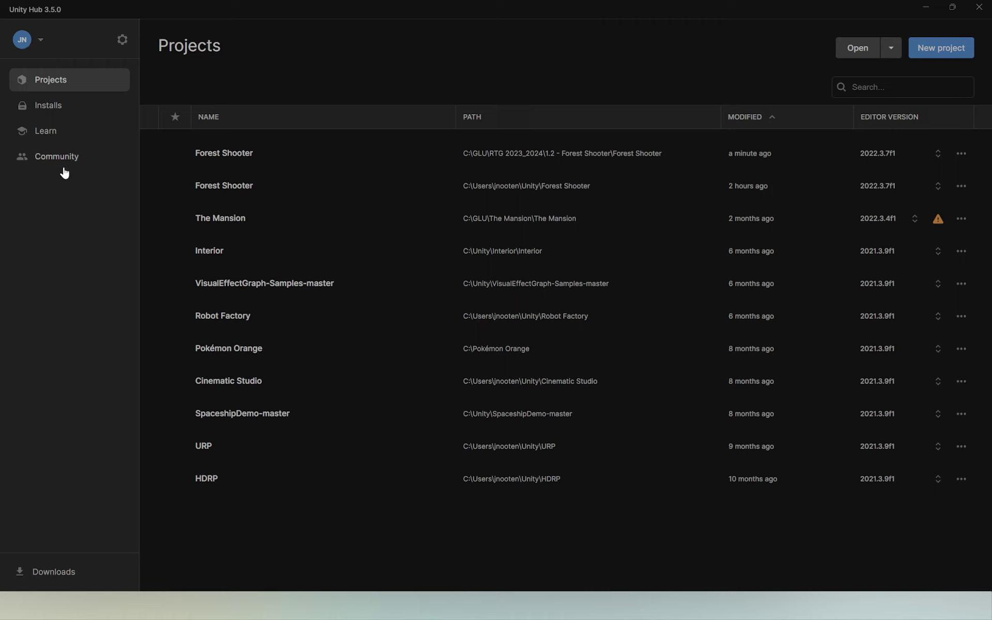
left_click(54, 114)
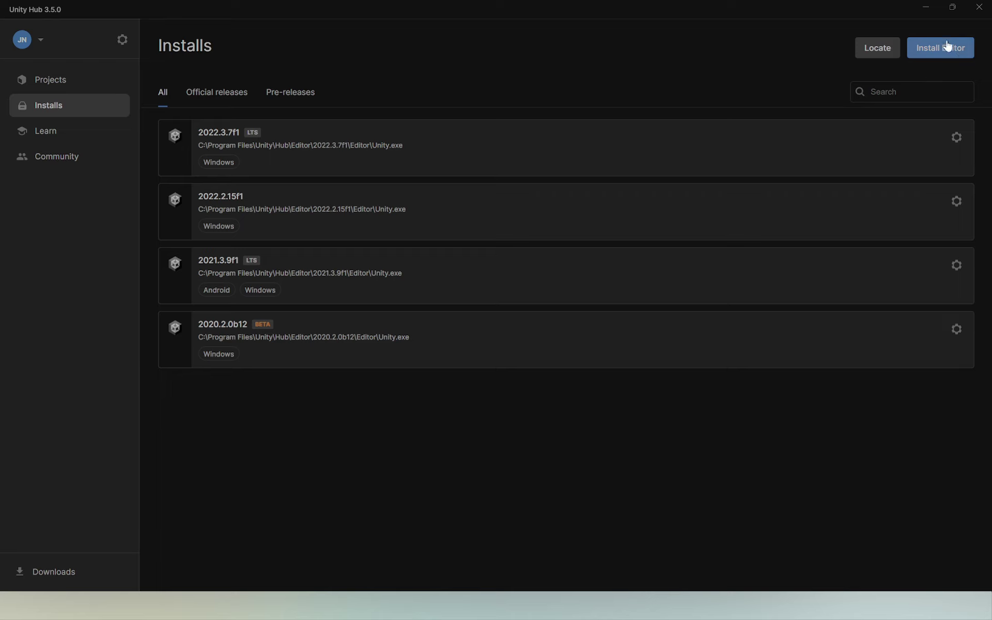
Show the Install Editor dialog with official releases 2022.3.7f1, 2021.3.29f1 LTS and 2023.1.9f1.
left_click(954, 51)
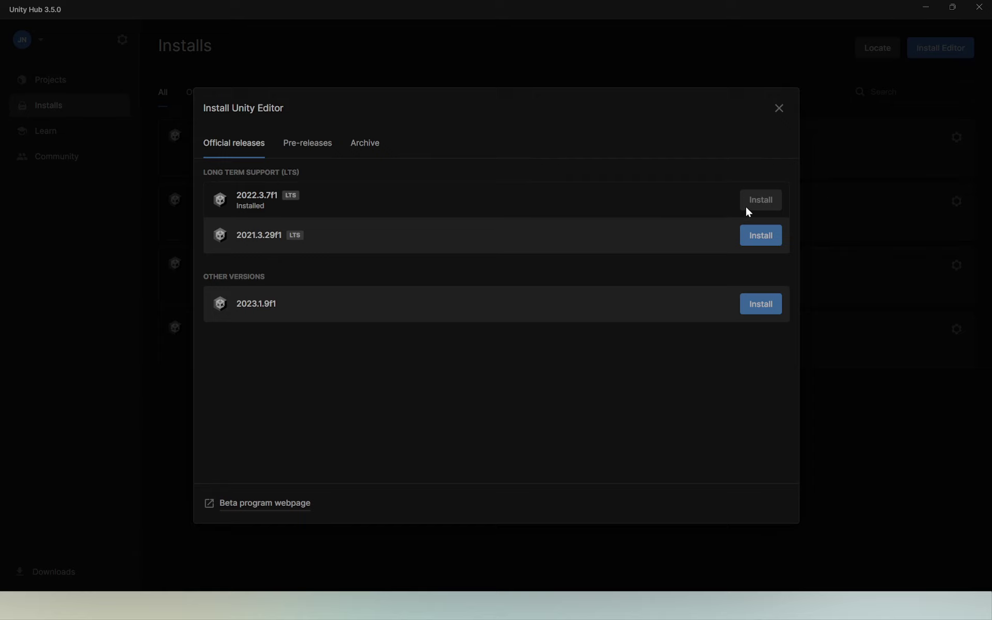
Start installing 2021.3.29f1, scroll through its Add modules list, then cancel the install.
left_click(767, 236)
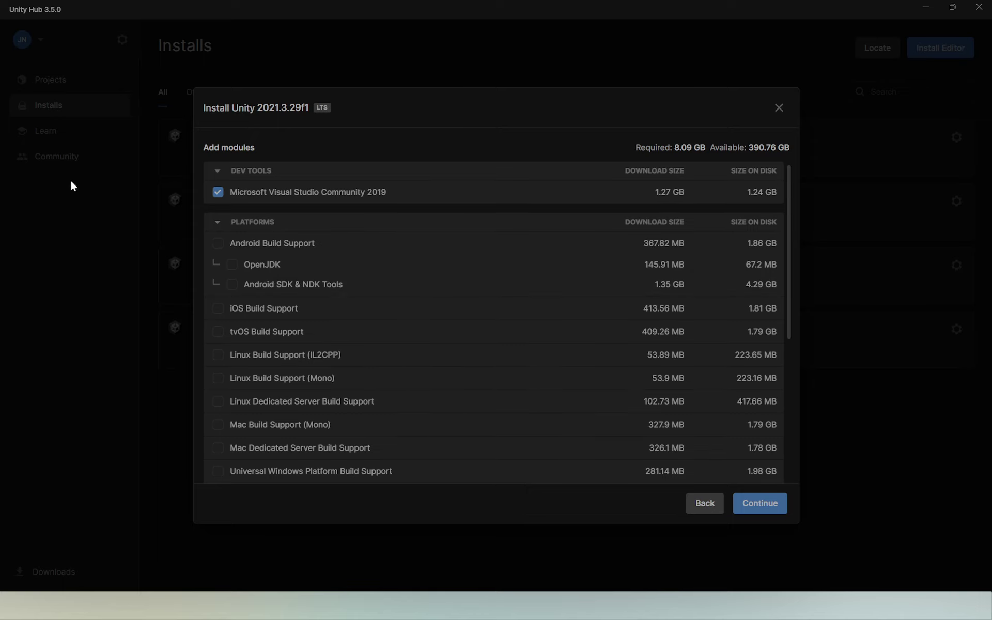
scroll(267, 231, "down", 5)
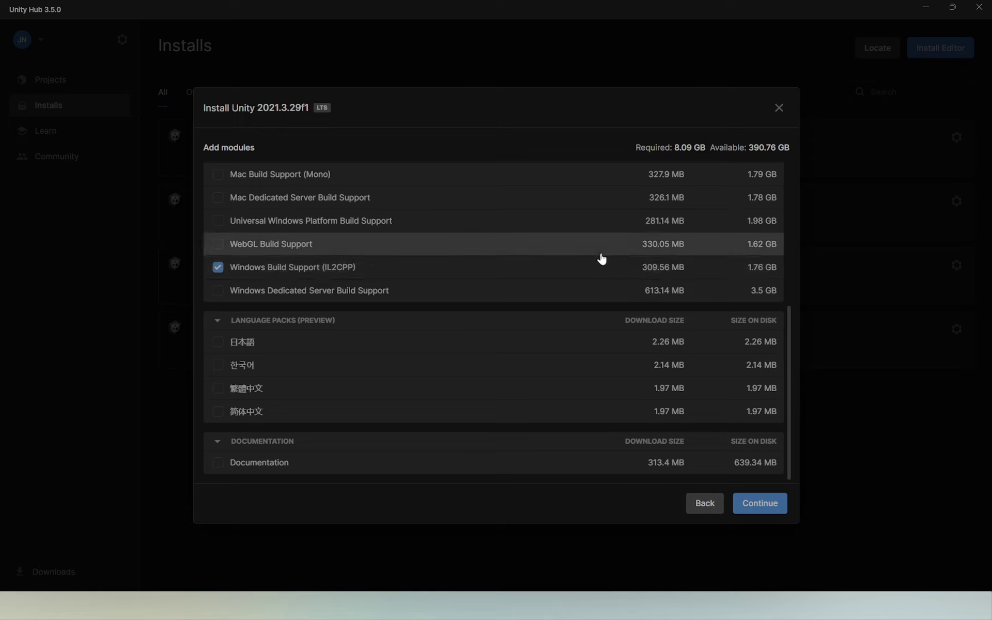
left_click(779, 108)
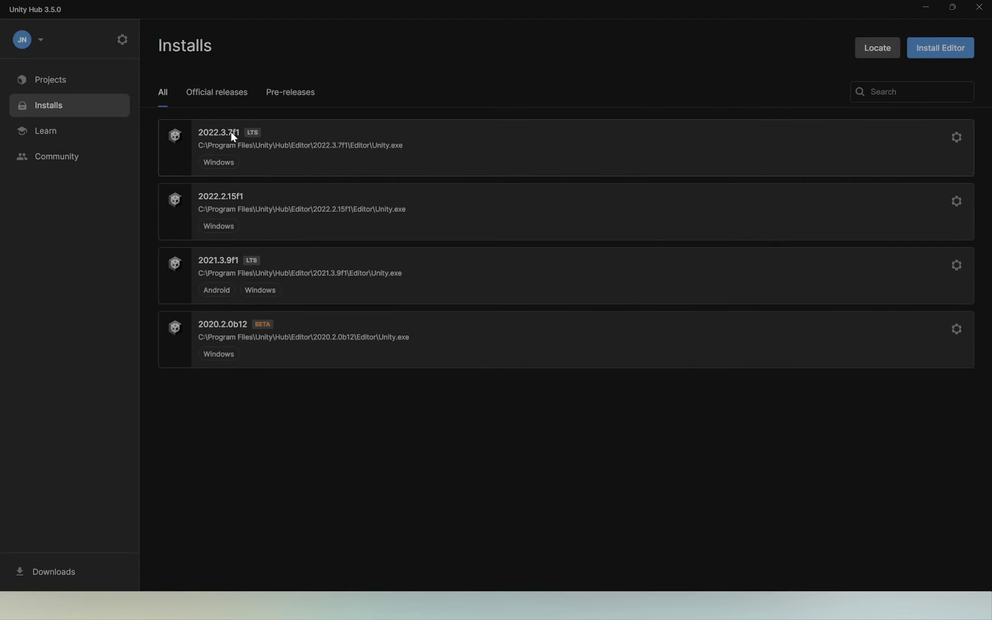
Check the Pre-releases and All install filters, then return to the Projects list.
left_click(291, 93)
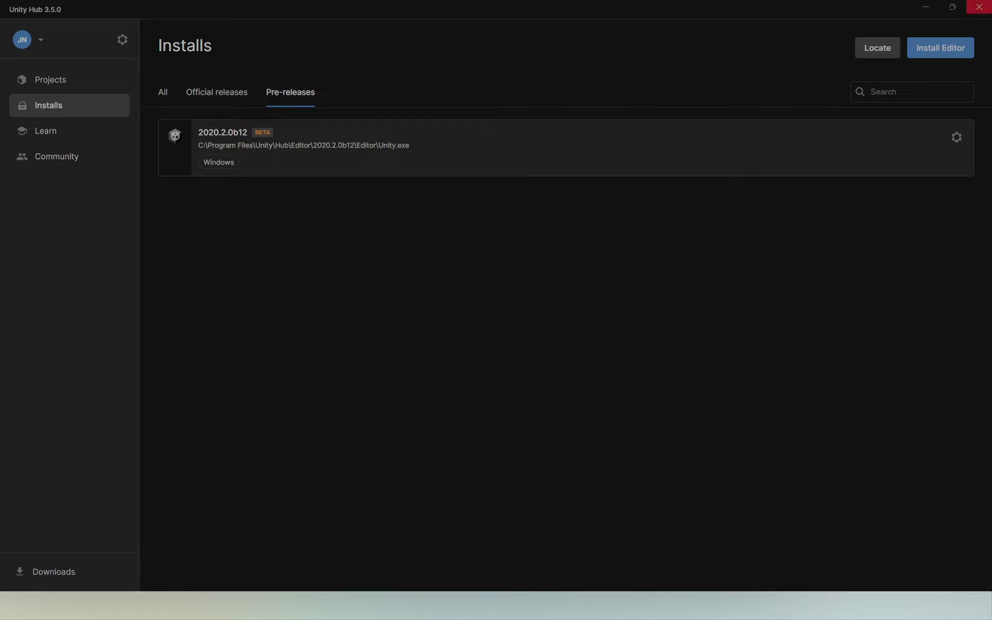
left_click(963, 48)
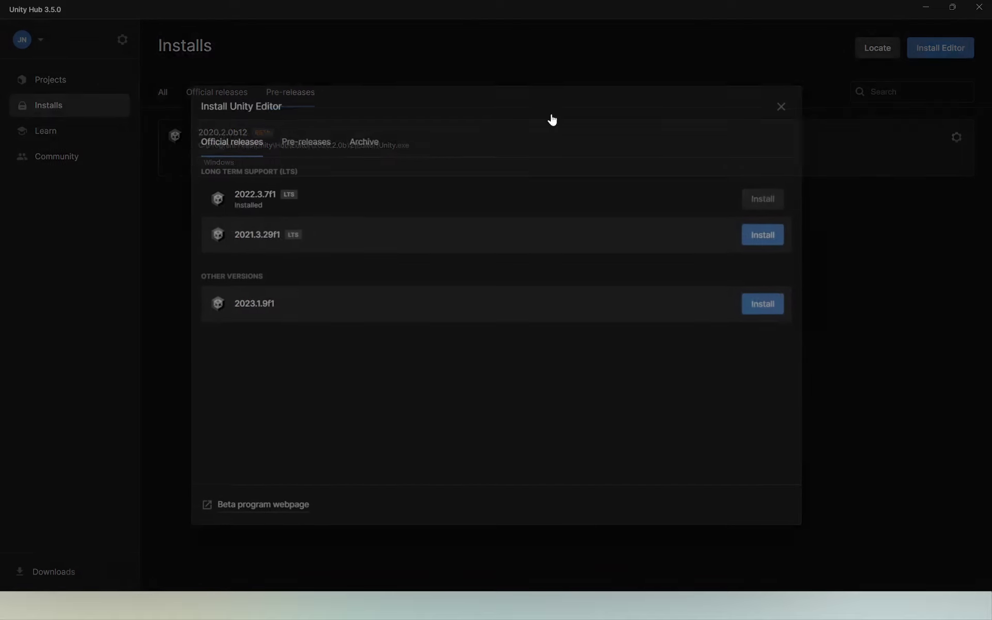
left_click(781, 107)
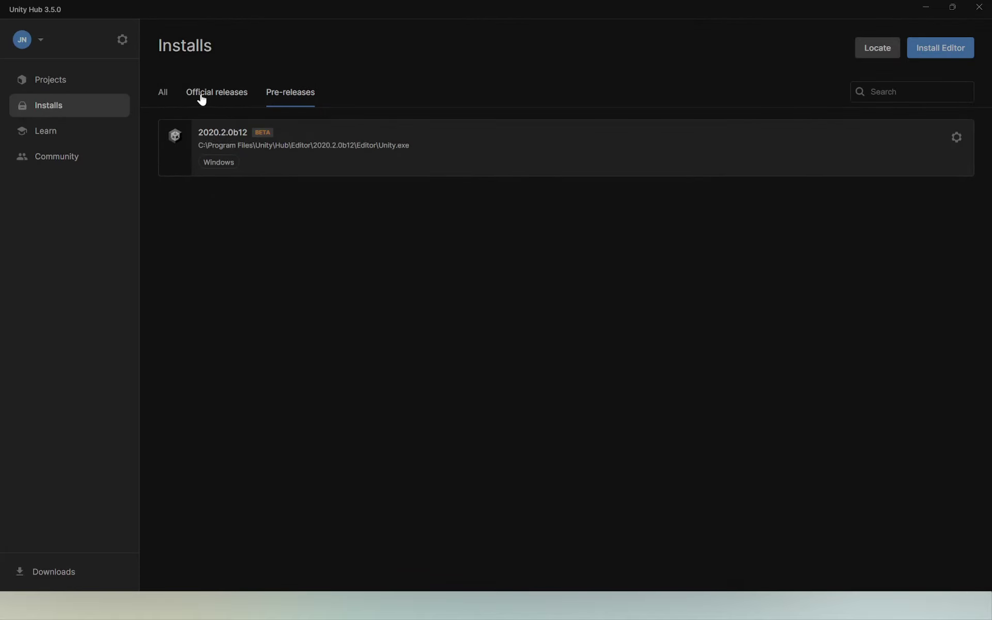
left_click(163, 98)
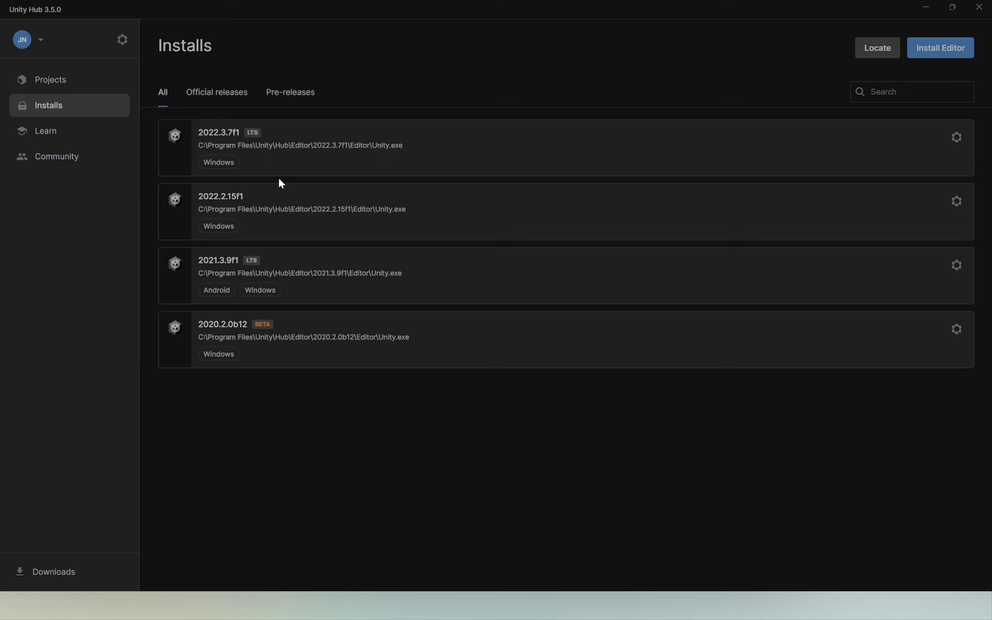
left_click(67, 84)
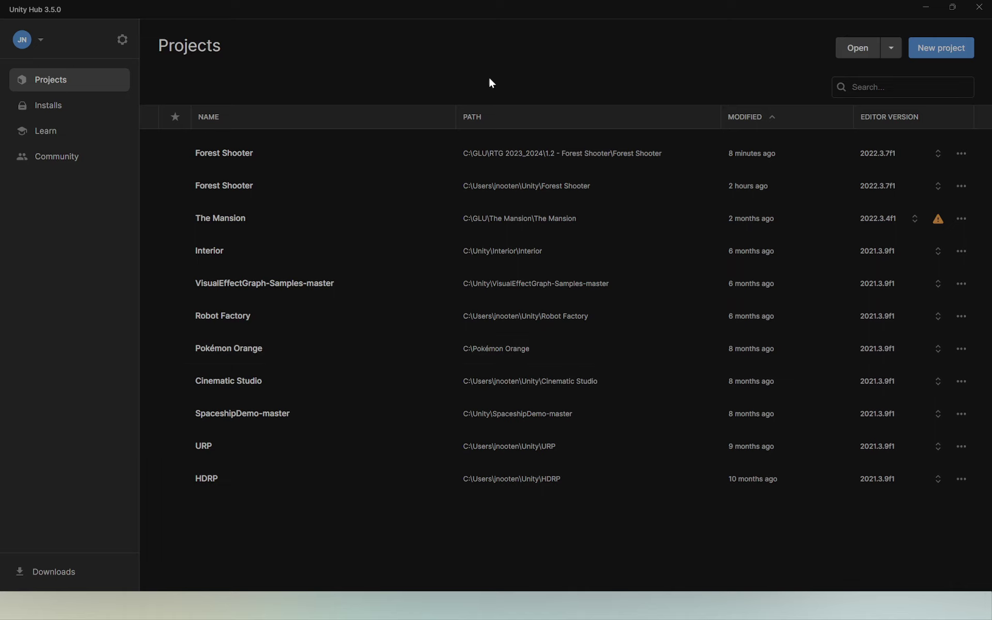
Start a new project and pick the 3D Sample Scene (URP) template from the list.
left_click(959, 52)
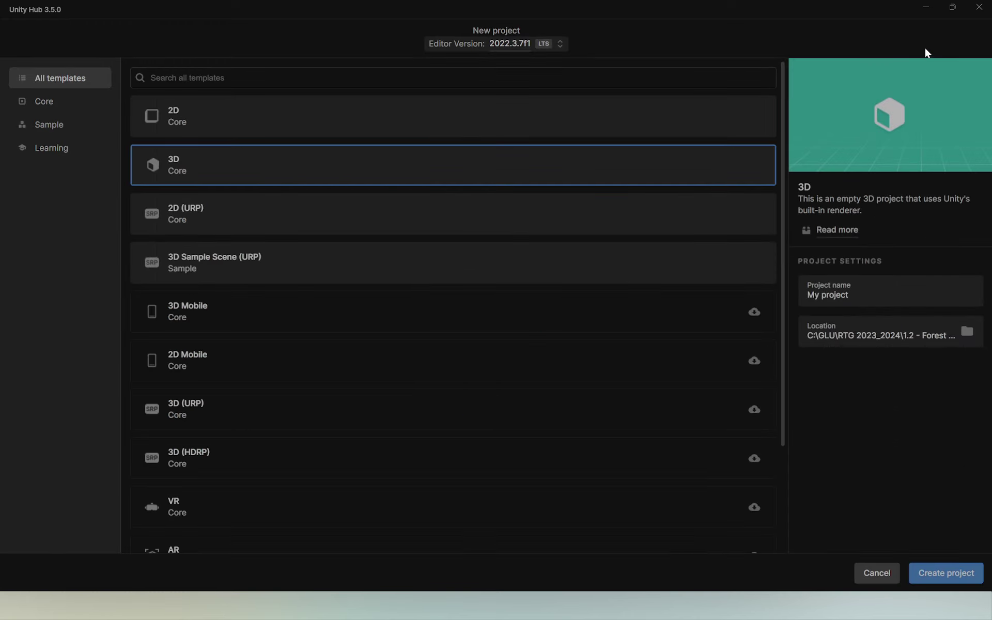
scroll(364, 306, "down", 3)
scroll(366, 304, "up", 1)
scroll(365, 302, "up", 3)
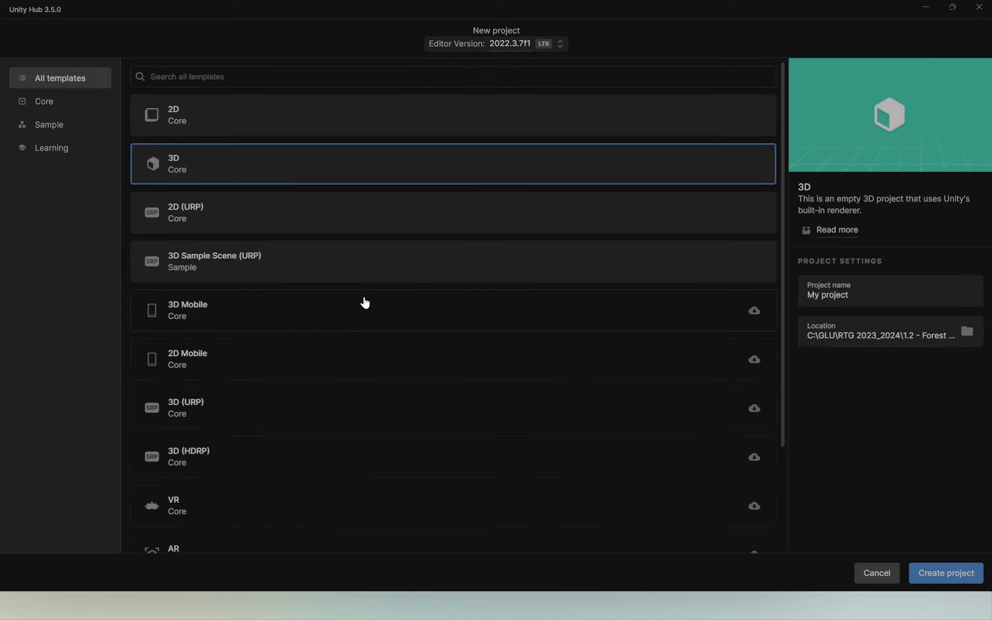
scroll(364, 298, "down", 3)
scroll(364, 296, "up", 3)
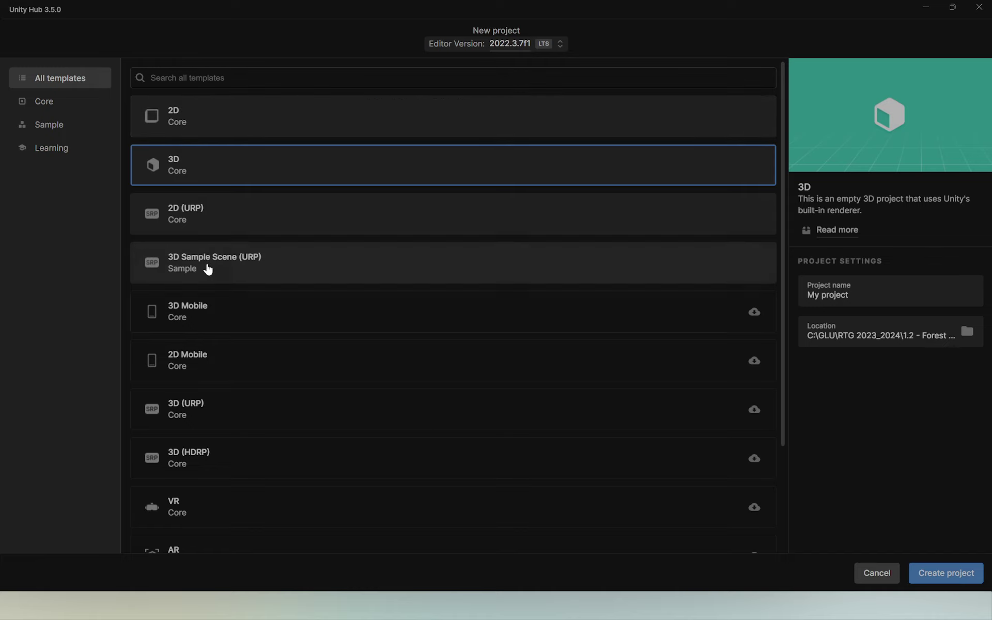
scroll(187, 393, "down", 3)
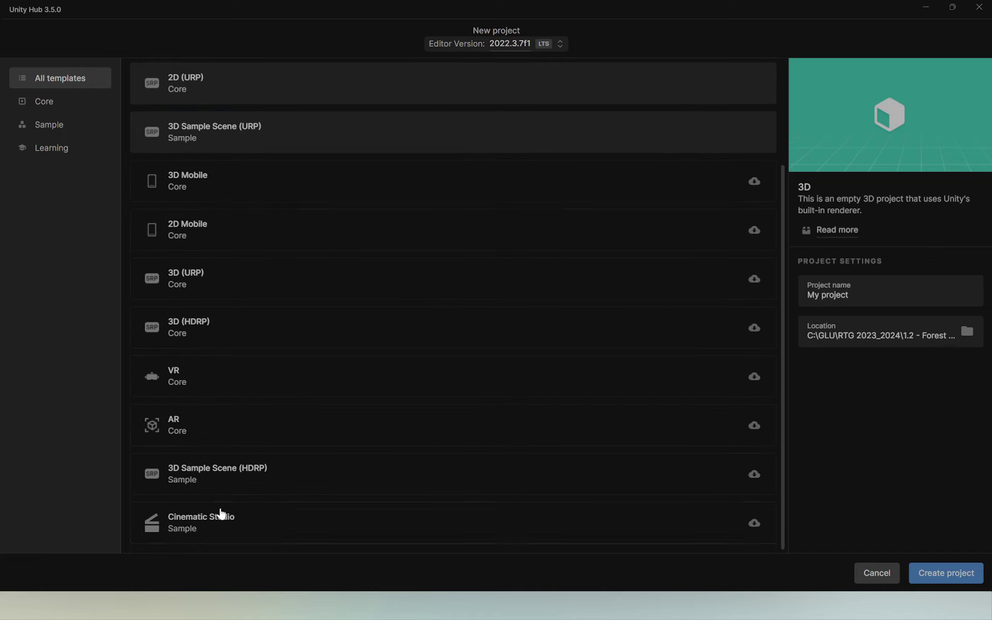
scroll(152, 351, "up", 3)
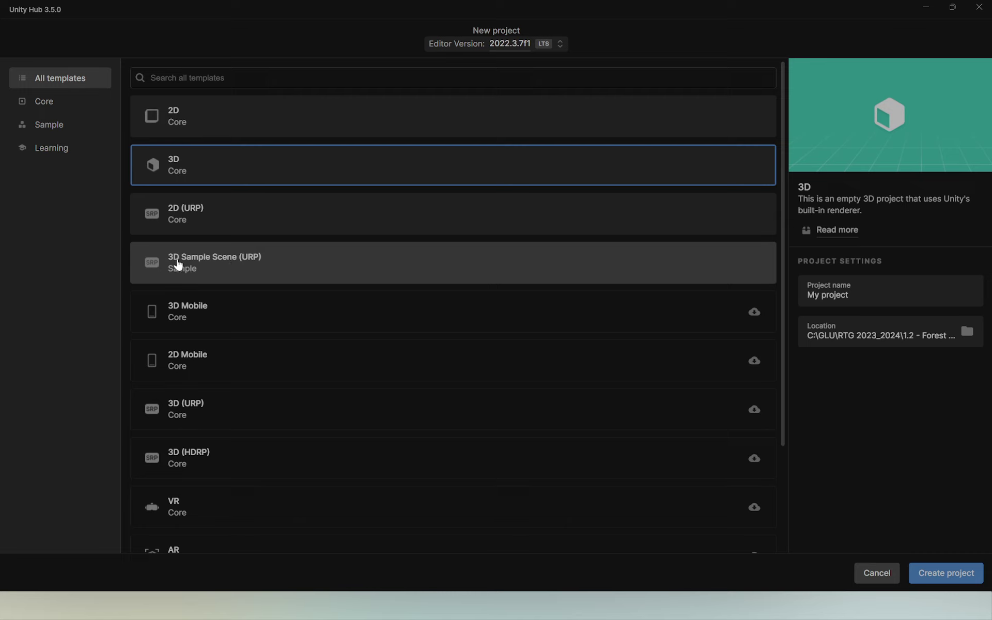
left_click(252, 271)
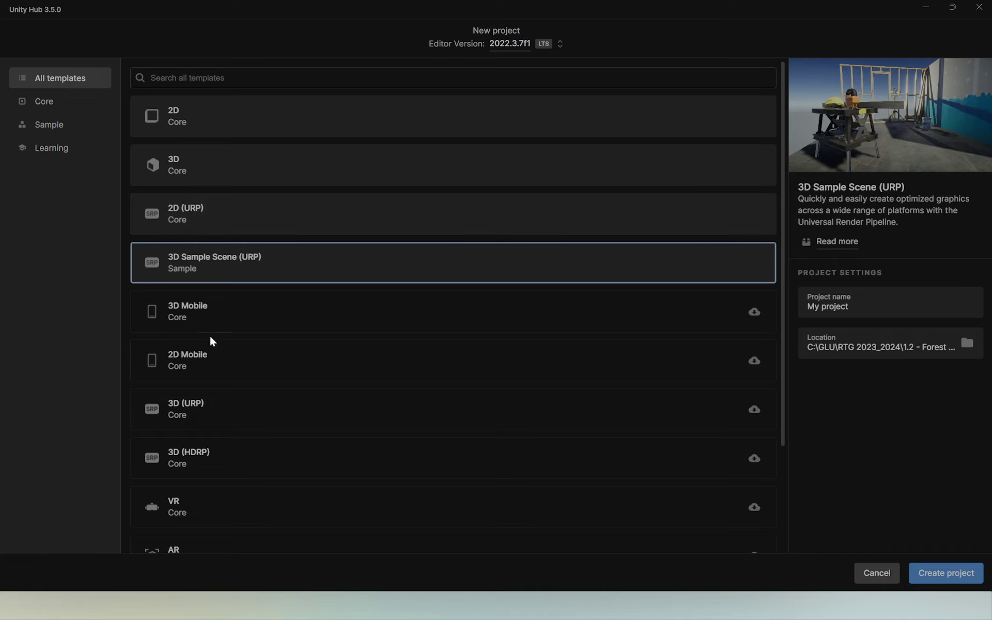
Switch the new project's template to the plain 3D Core template instead.
scroll(213, 374, "down", 2)
scroll(212, 374, "down", 1)
scroll(213, 374, "up", 3)
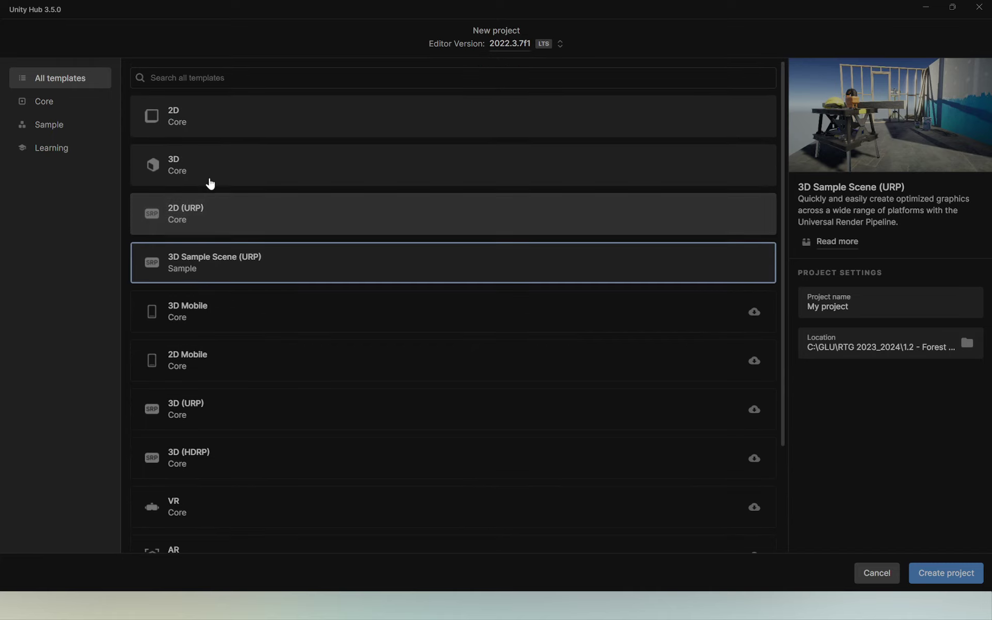
left_click(201, 169)
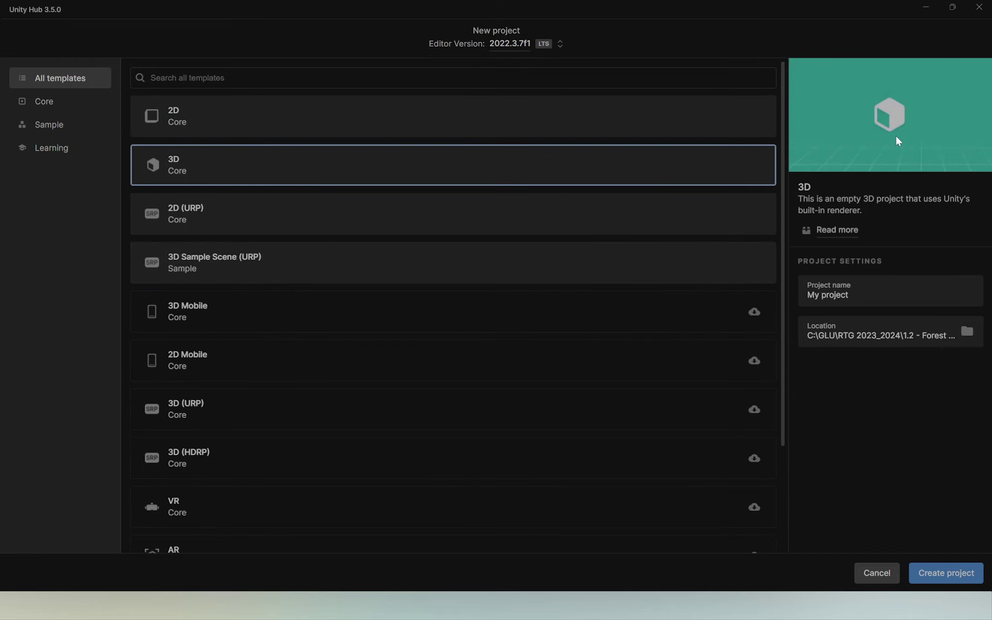
Compare the URP and HDRP sample templates, settle on 3D Sample Scene (URP), and select the project name.
left_click(235, 260)
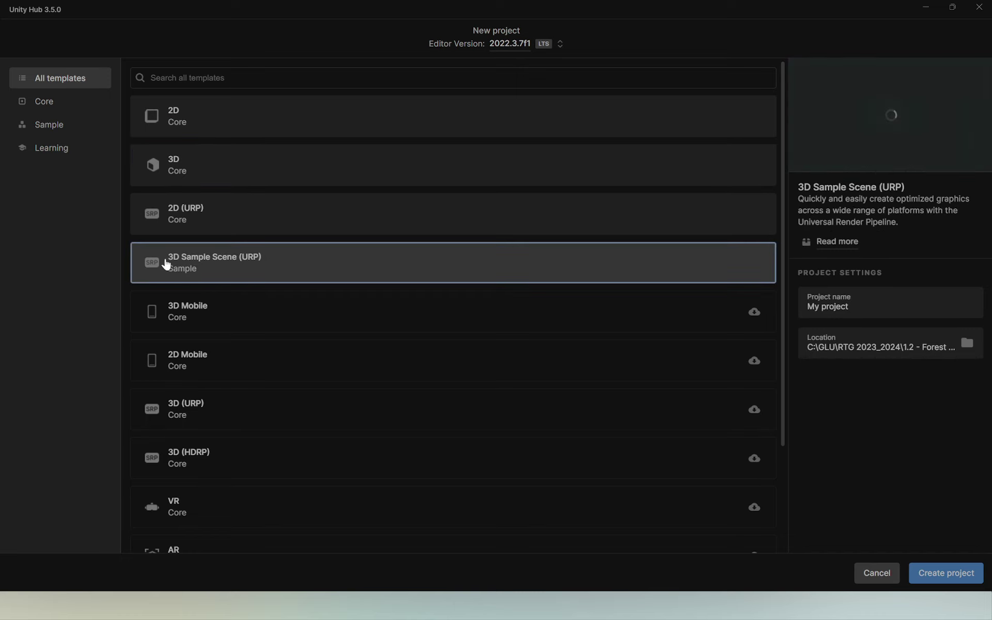
left_click(201, 407)
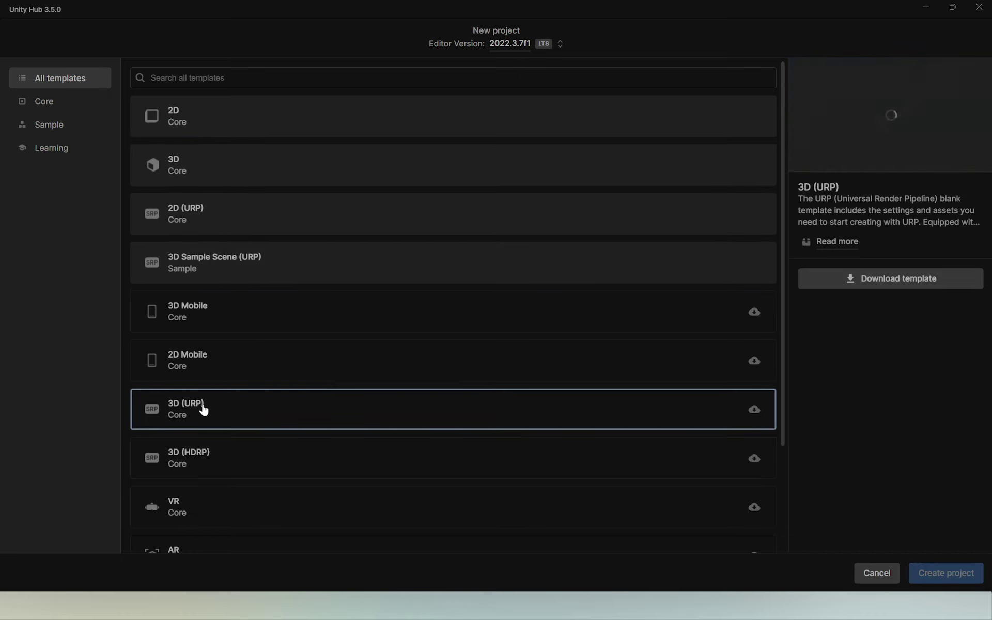
left_click(265, 274)
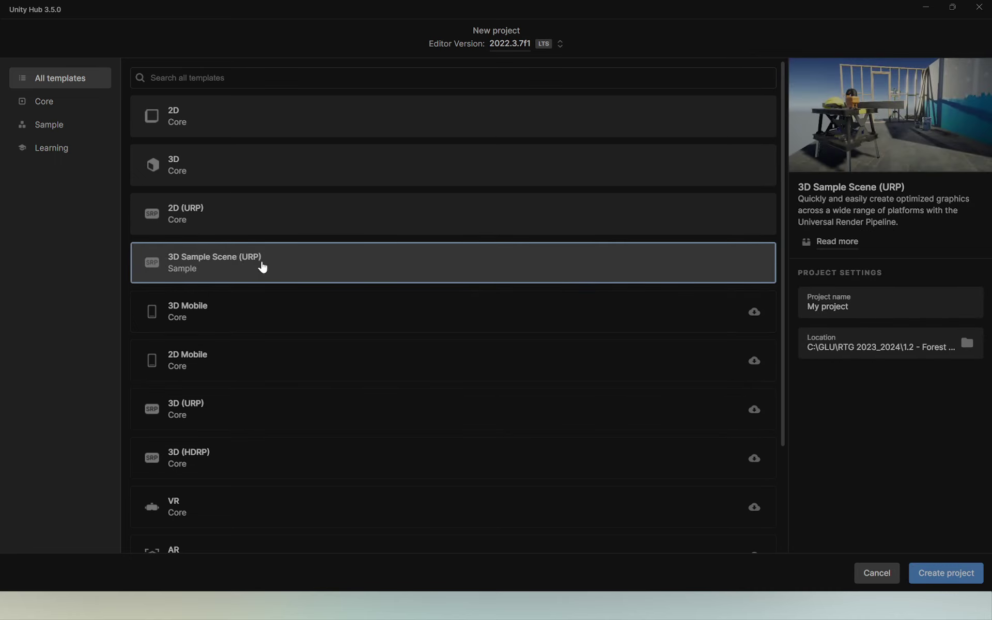
scroll(202, 463, "down", 3)
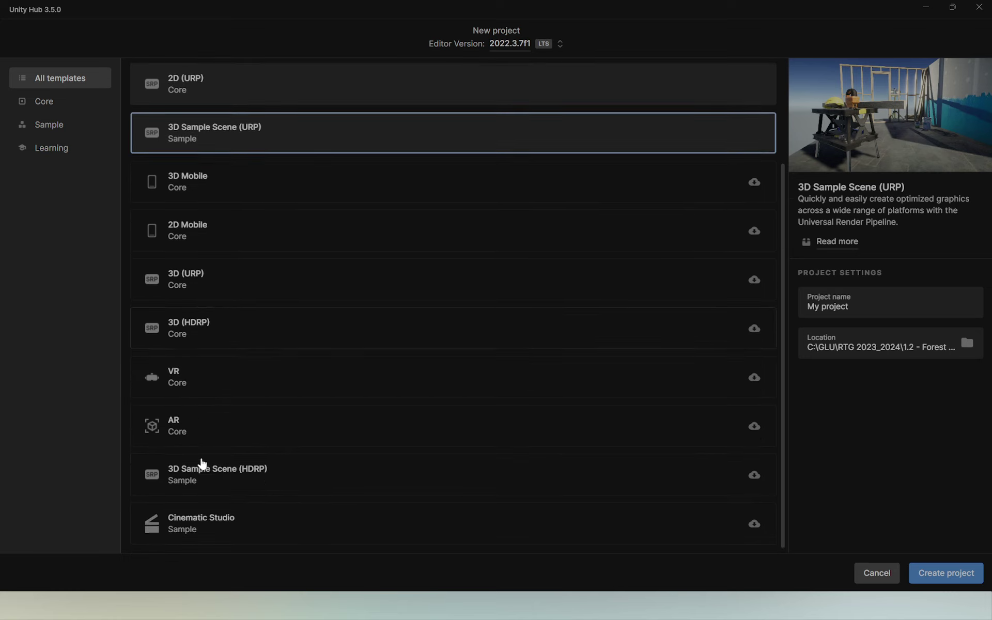
left_click(210, 479)
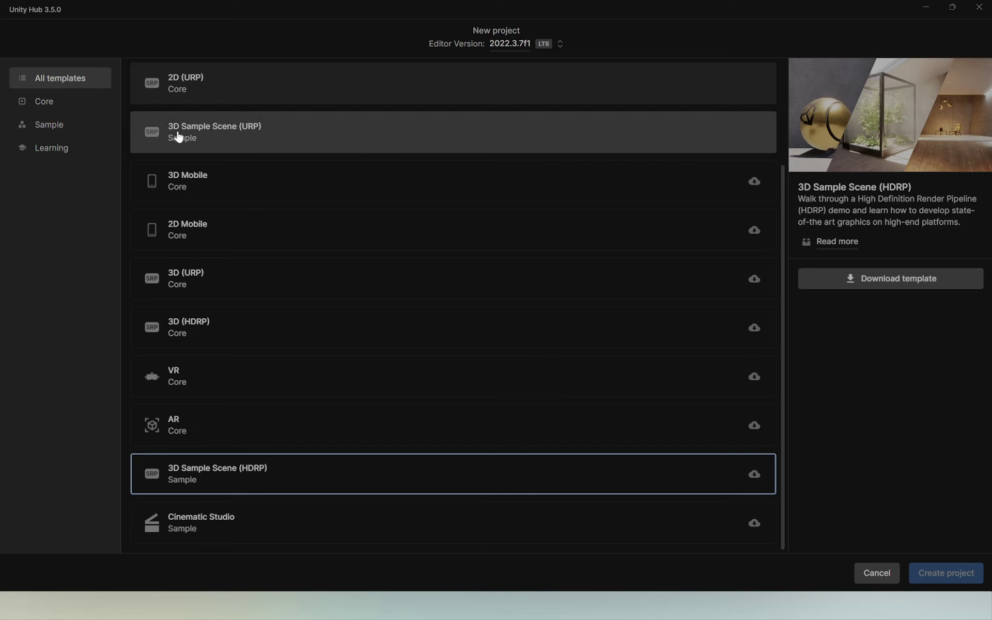
left_click(279, 139)
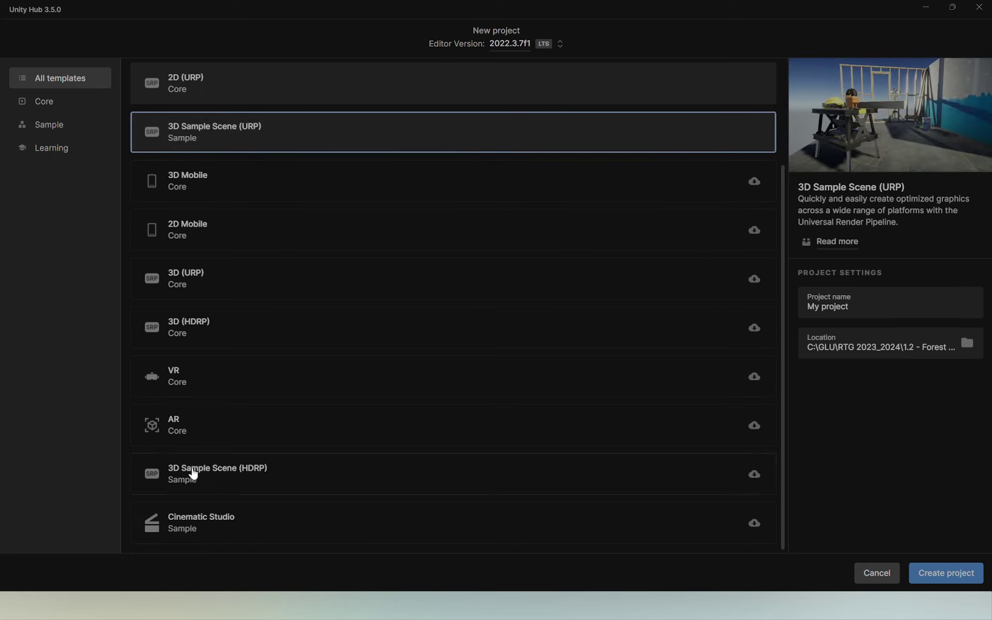
left_click(219, 475)
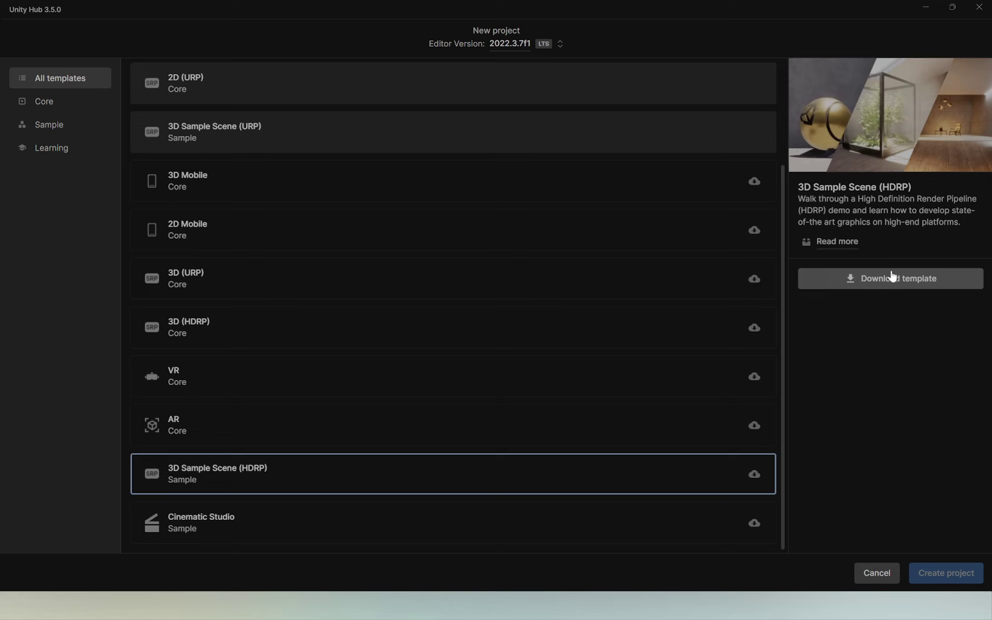
left_click(409, 132)
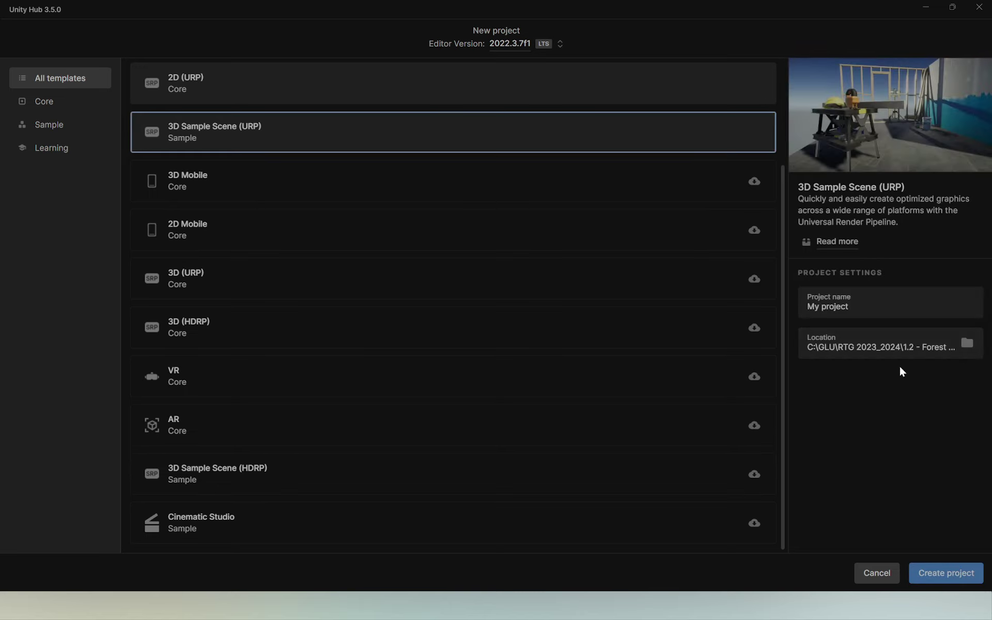
left_click(853, 307)
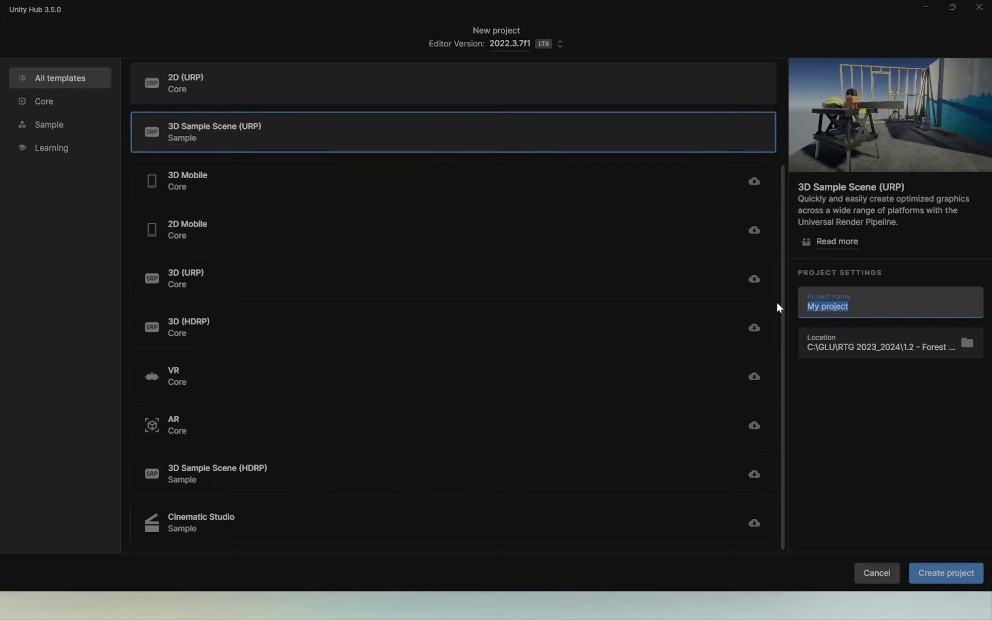
Name the project 'Forest Shooter', leaving the Location folder unchanged.
type("Forest Shoot")
type("er")
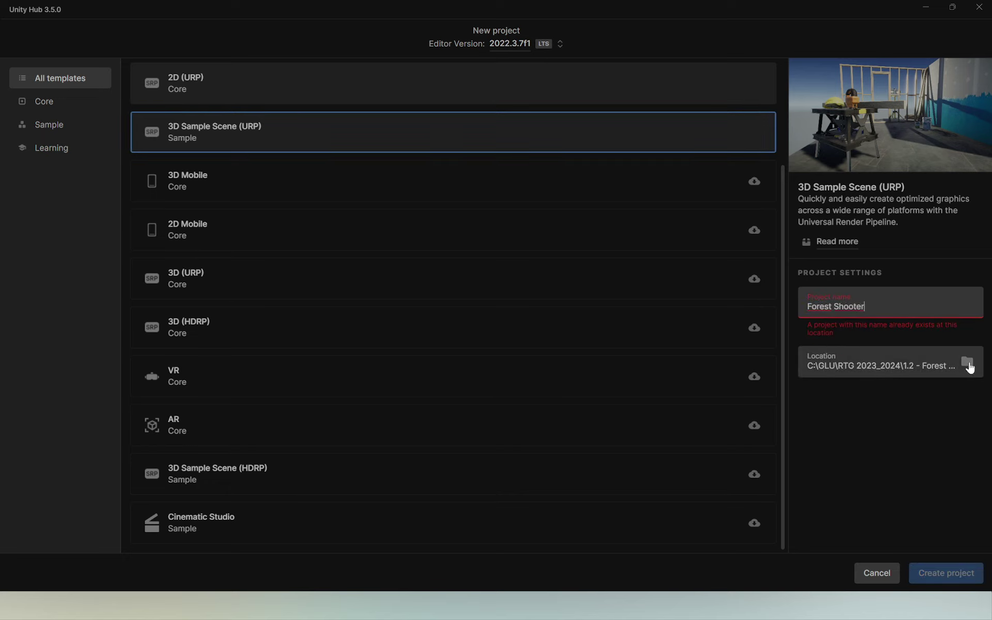
left_click(968, 363)
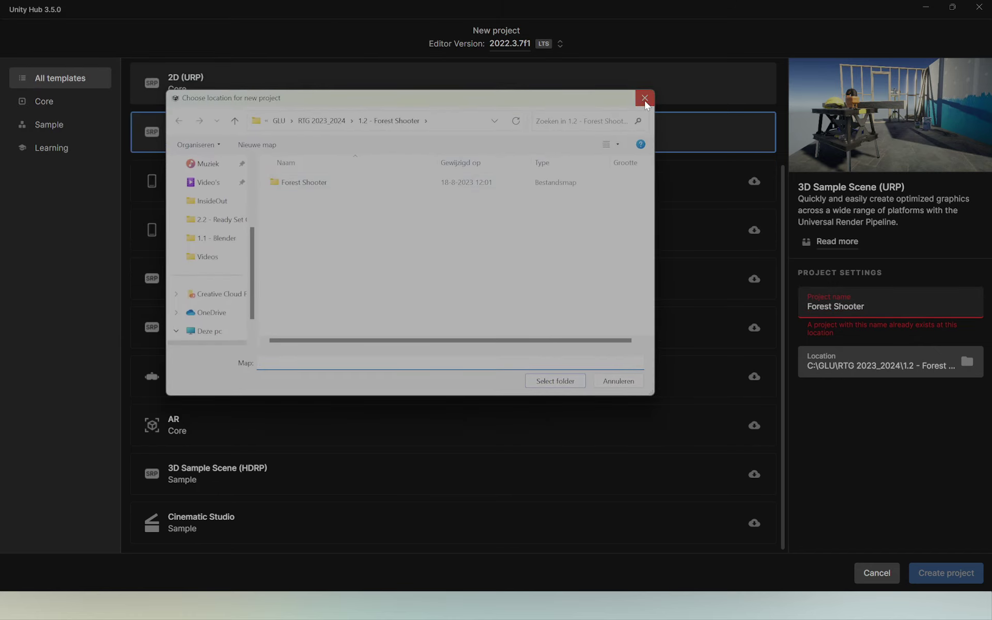
left_click(646, 102)
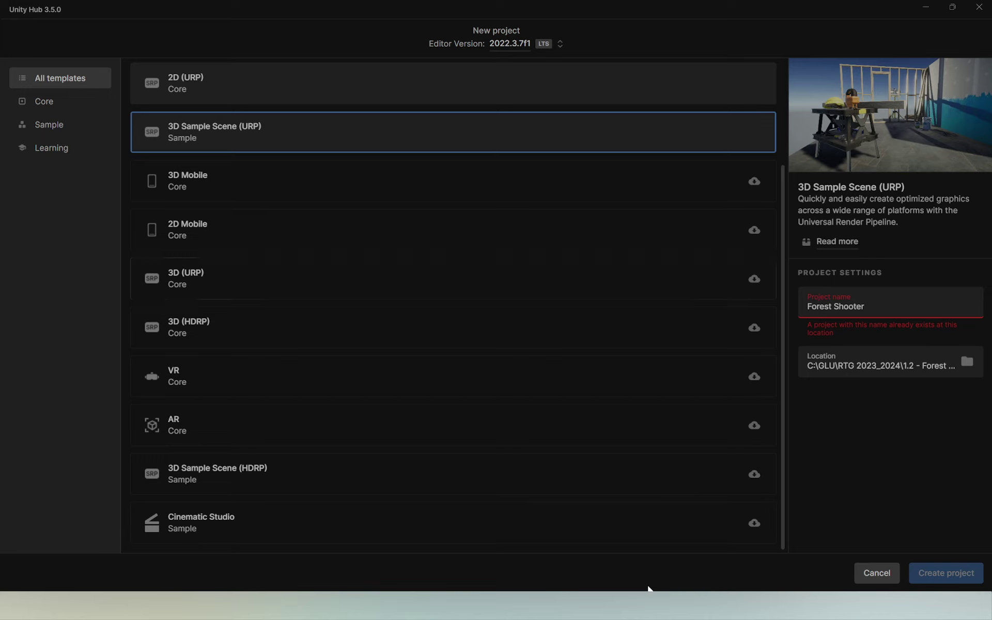
Switch to the open Forest Shooter editor and zoom the SampleScene view in and out.
mouse_move(638, 608)
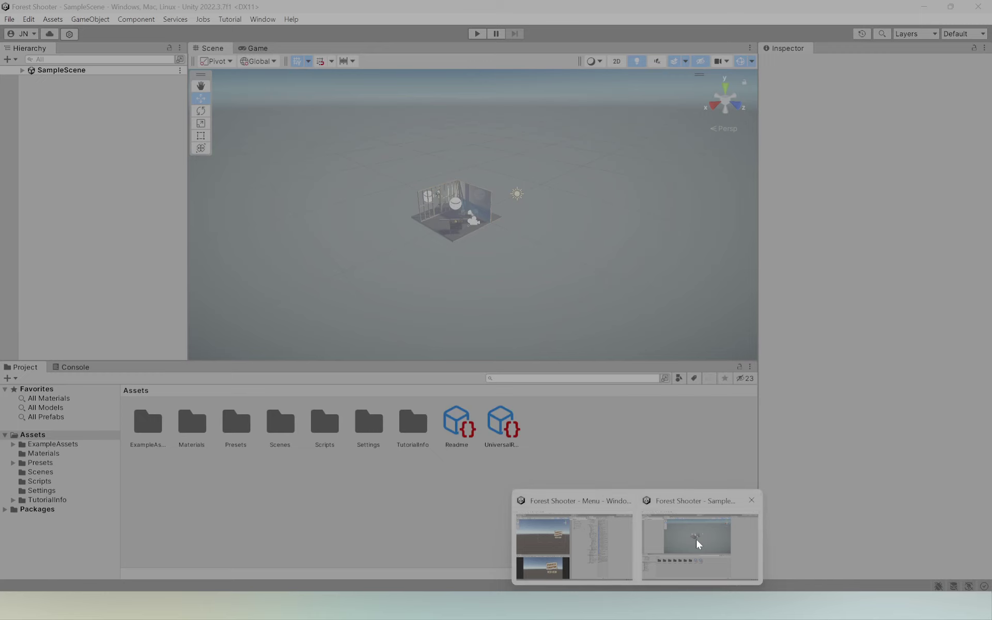
left_click(698, 544)
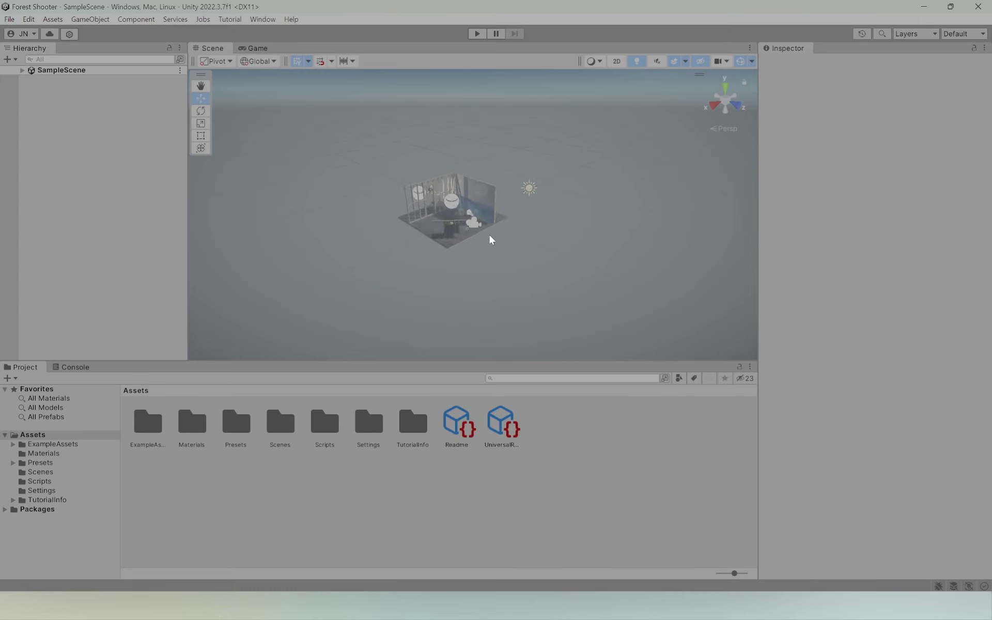
scroll(388, 227, "up", 5)
scroll(362, 238, "up", 3)
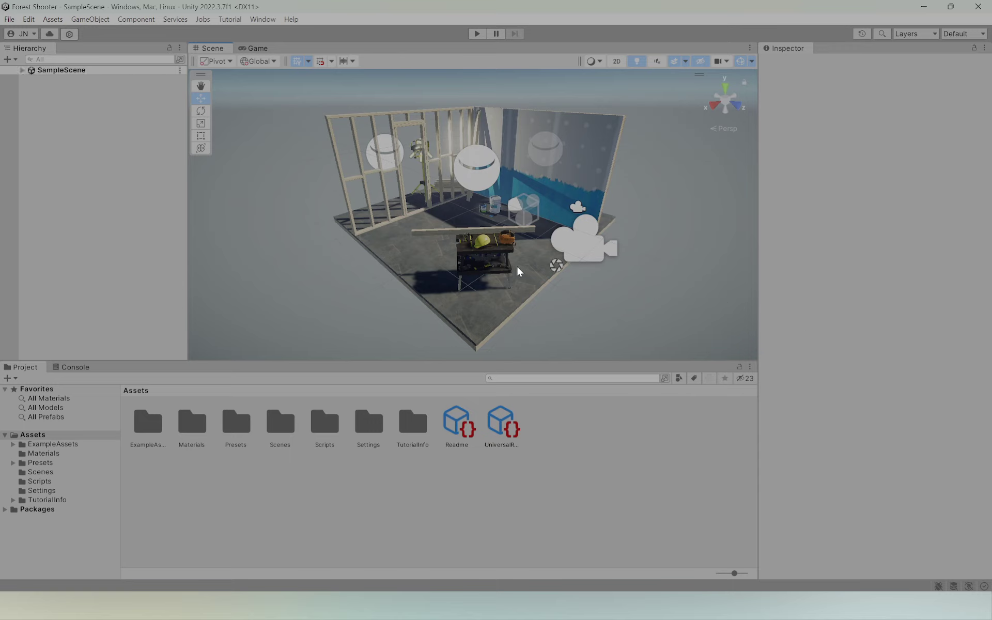
scroll(518, 271, "down", 2)
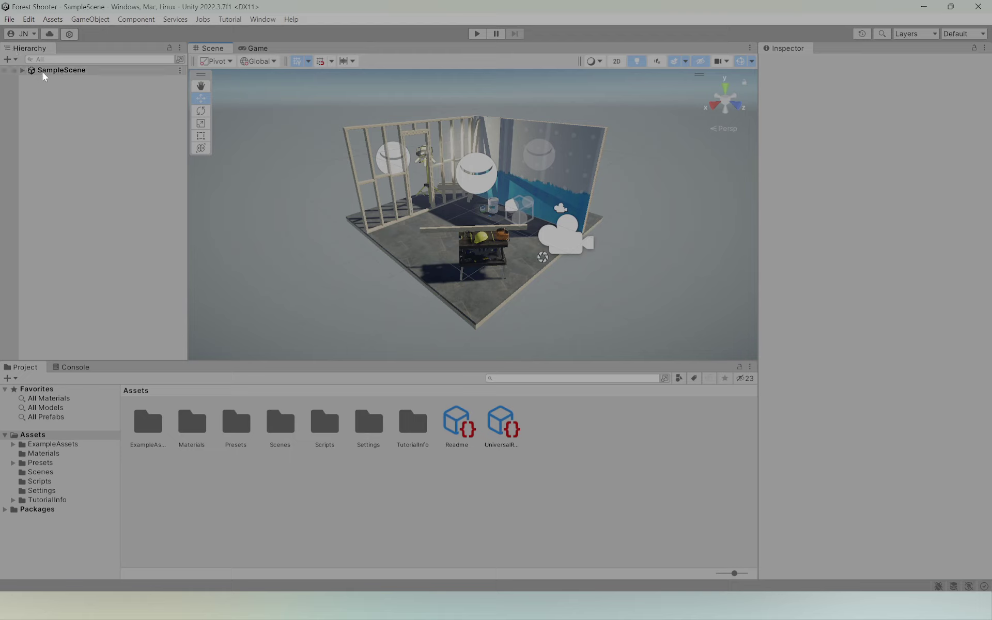
Expand SampleScene to reveal WorkshopSet, Props and probes, then orbit around the workshop room.
left_click(22, 71)
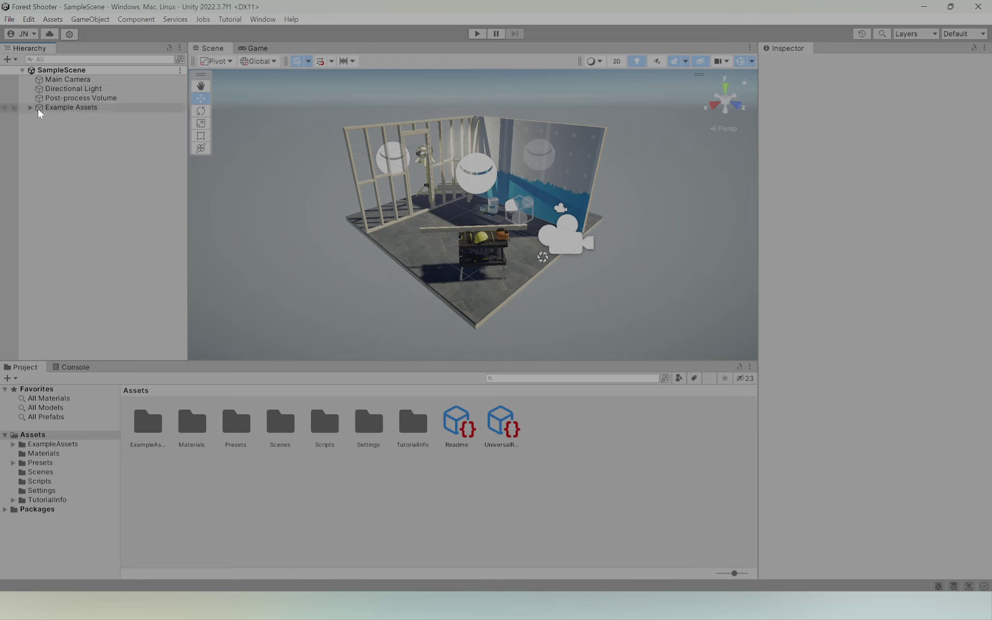
left_click_drag(321, 186, 328, 190, "alt")
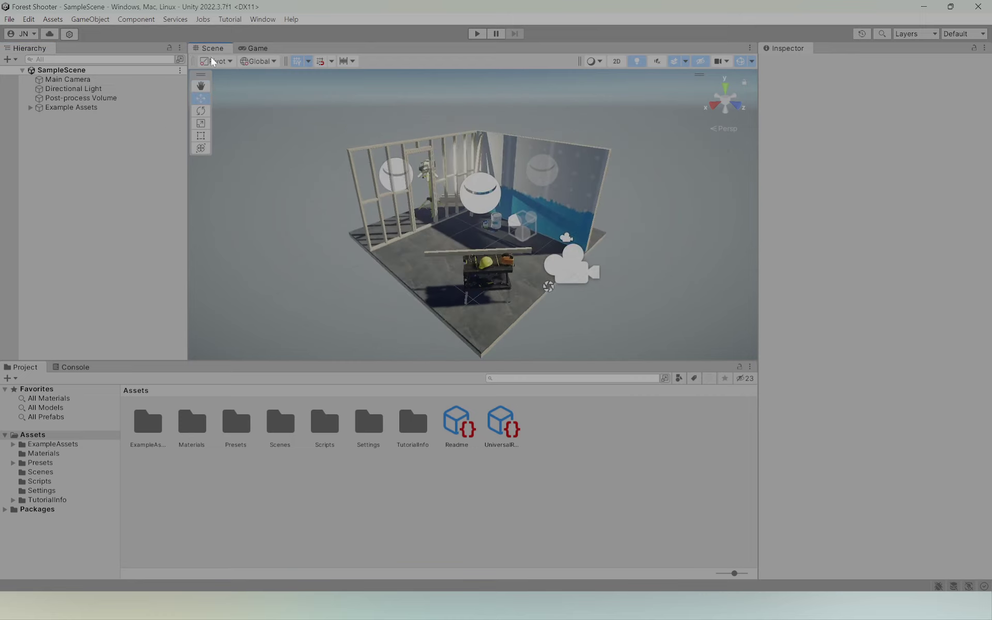
mouse_move(441, 195)
left_mouse_down("alt")
mouse_move(368, 225)
mouse_move(419, 191)
left_mouse_up("alt")
mouse_move(419, 192)
middle_mouse_down()
mouse_move(344, 184)
mouse_move(504, 194)
middle_mouse_up()
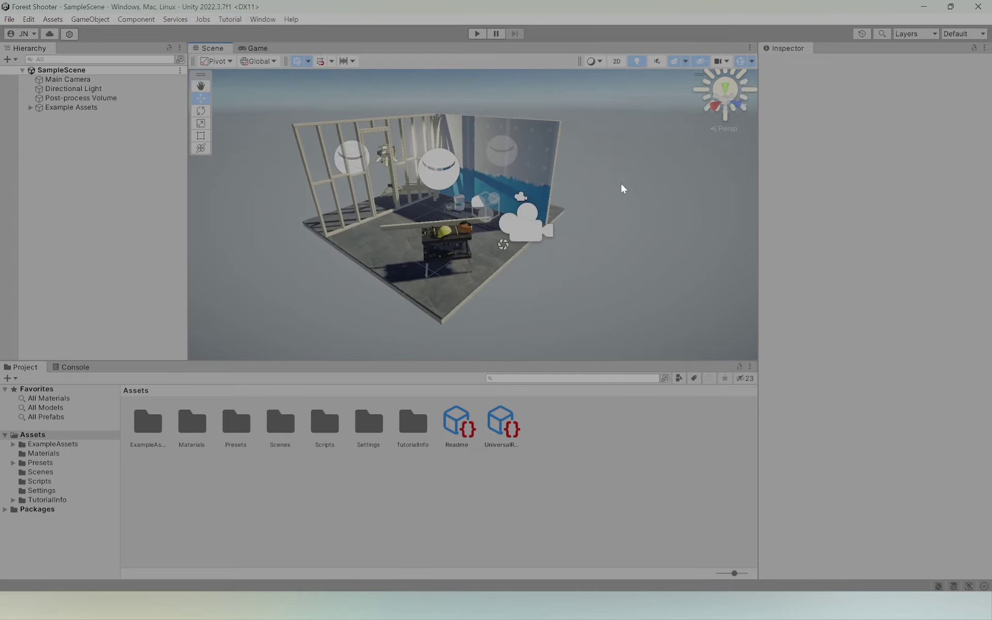
mouse_move(623, 188)
left_mouse_down("alt")
mouse_move(615, 209)
mouse_move(416, 180)
left_mouse_up("alt")
mouse_move(646, 158)
right_mouse_down()
mouse_move(468, 164)
mouse_move(343, 140)
mouse_move(556, 201)
mouse_move(465, 215)
mouse_move(227, 218)
right_mouse_up()
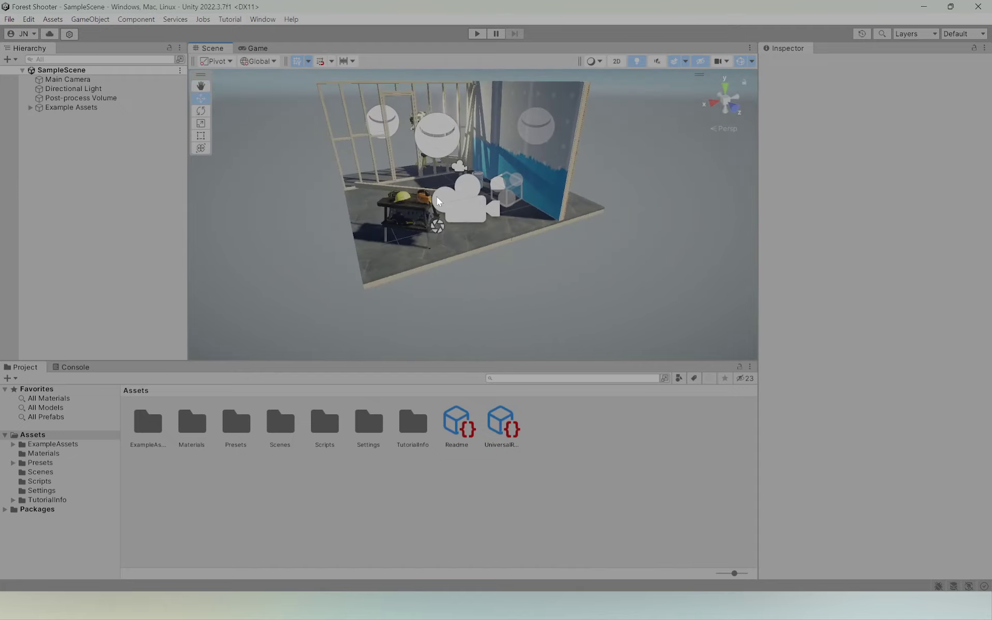
mouse_move(227, 218)
right_mouse_down()
mouse_move(577, 202)
mouse_move(515, 198)
mouse_move(471, 180)
mouse_move(459, 162)
mouse_move(737, 154)
mouse_move(292, 169)
mouse_move(506, 162)
mouse_move(460, 154)
mouse_move(681, 194)
mouse_move(610, 166)
right_mouse_up()
left_click(298, 181)
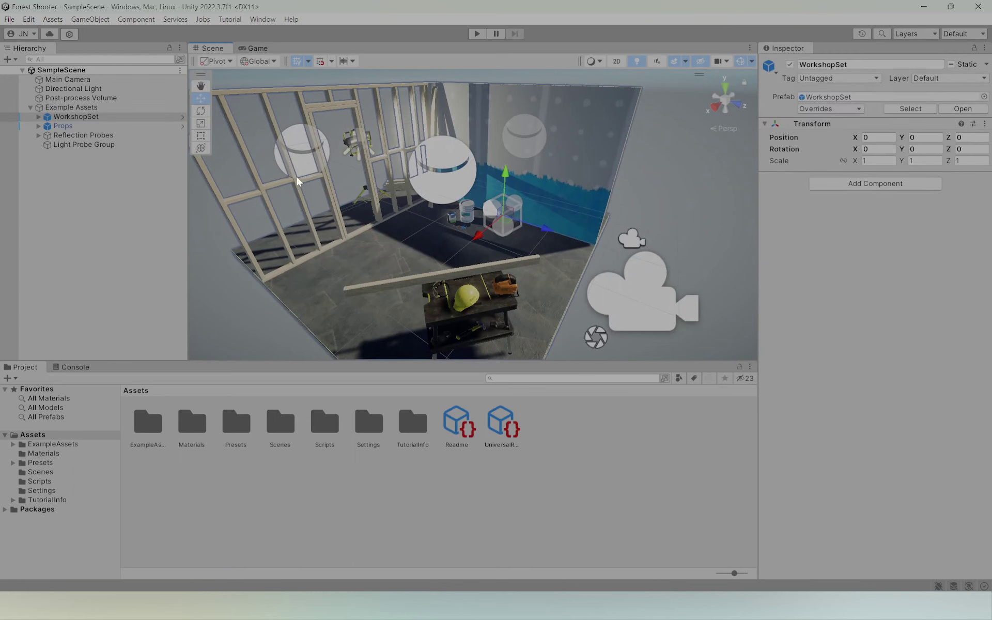
left_click(589, 162)
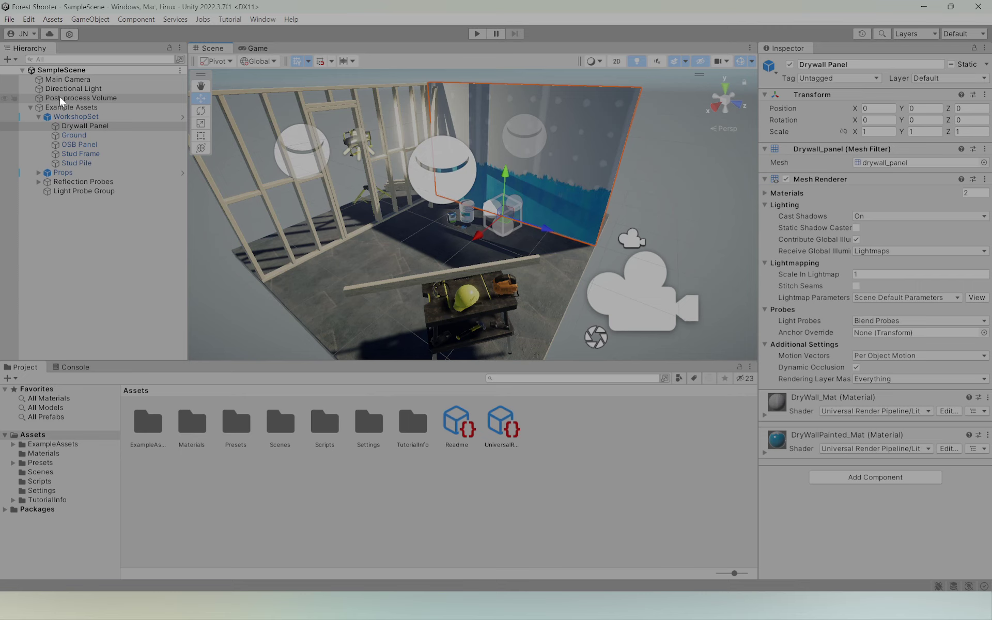
left_click(72, 107)
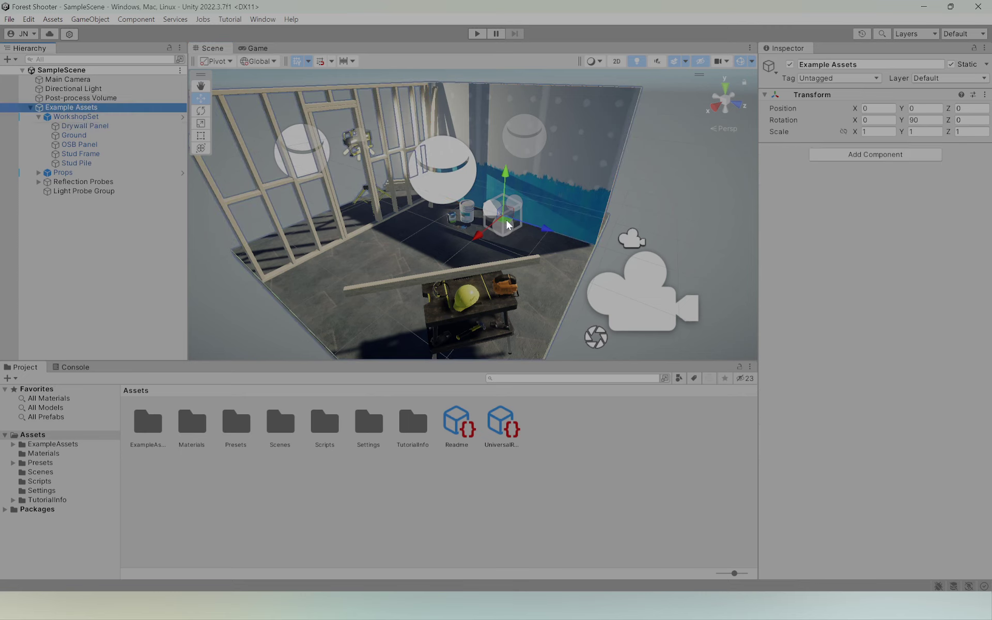
left_click_drag(462, 223, 480, 220)
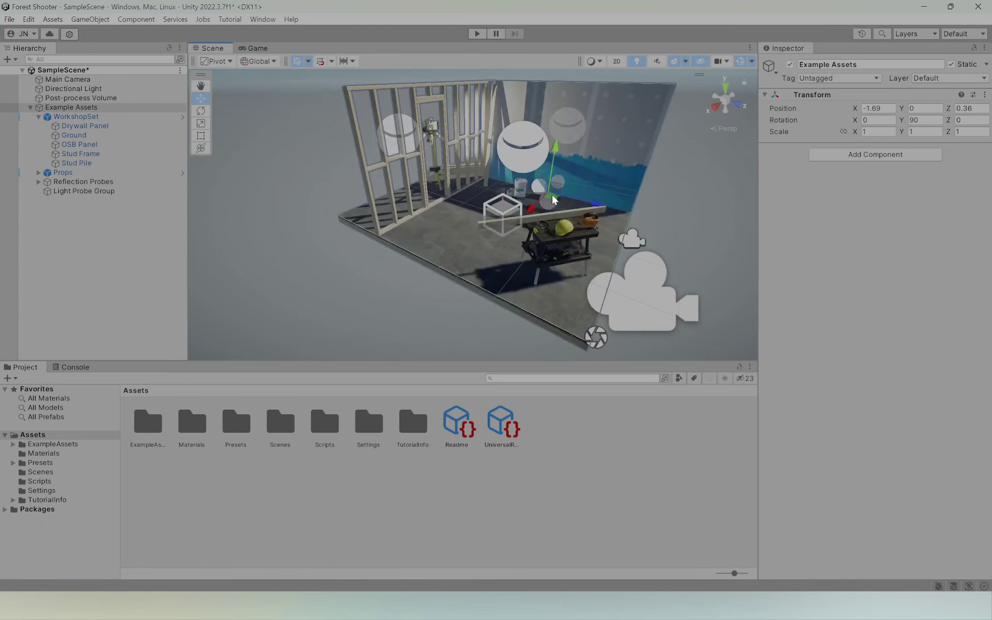
key("ctrl+z")
left_click(95, 119)
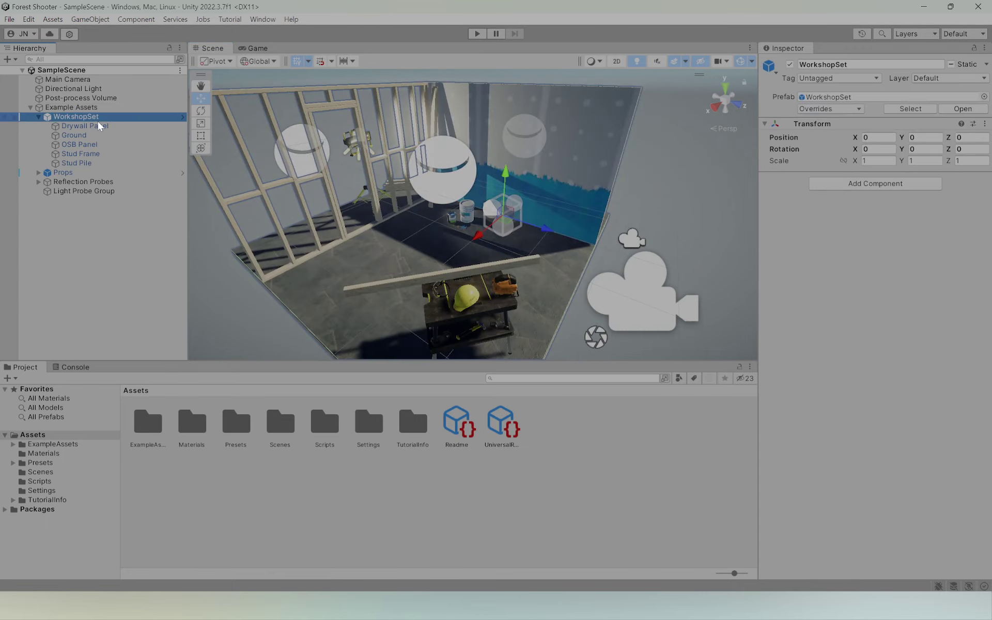
mouse_move(529, 232)
left_mouse_down()
mouse_move(549, 236)
mouse_move(556, 196)
left_mouse_up()
key("ctrl+z")
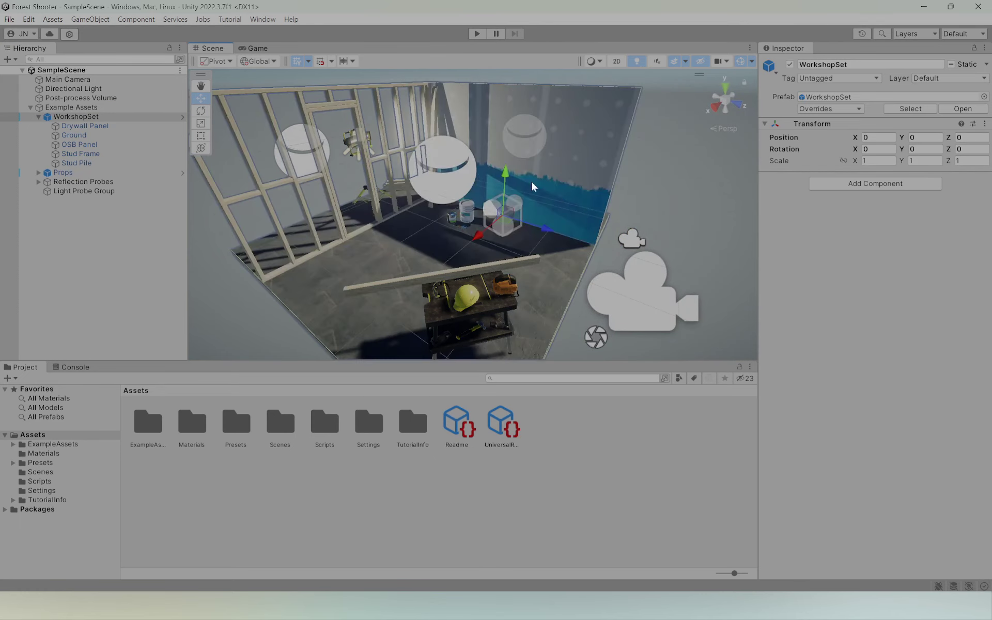
left_click(70, 130)
mouse_move(506, 228)
left_mouse_down()
mouse_move(532, 249)
mouse_move(522, 243)
left_mouse_up()
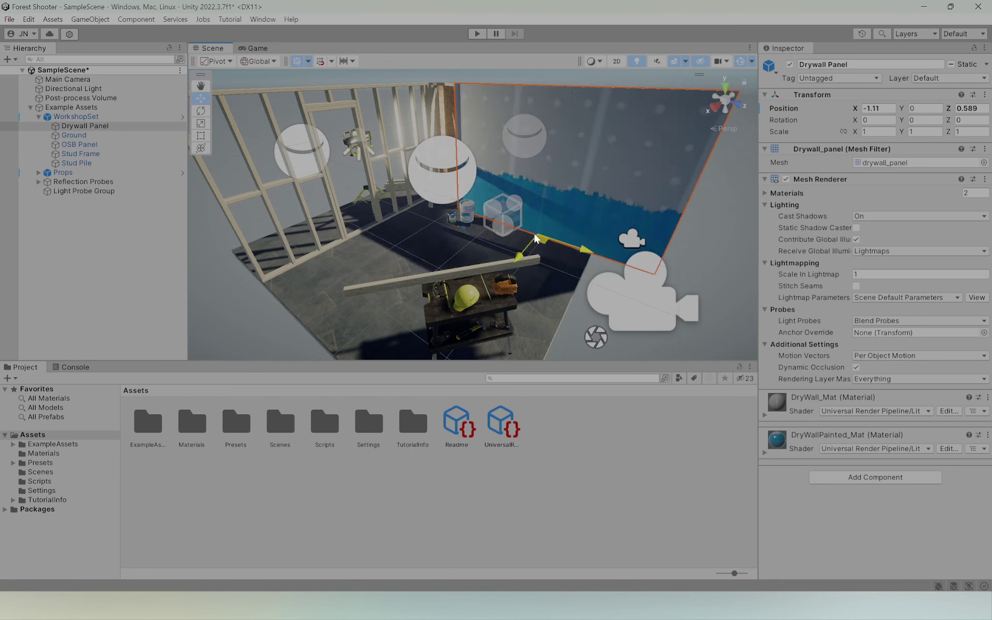
key("ctrl+z")
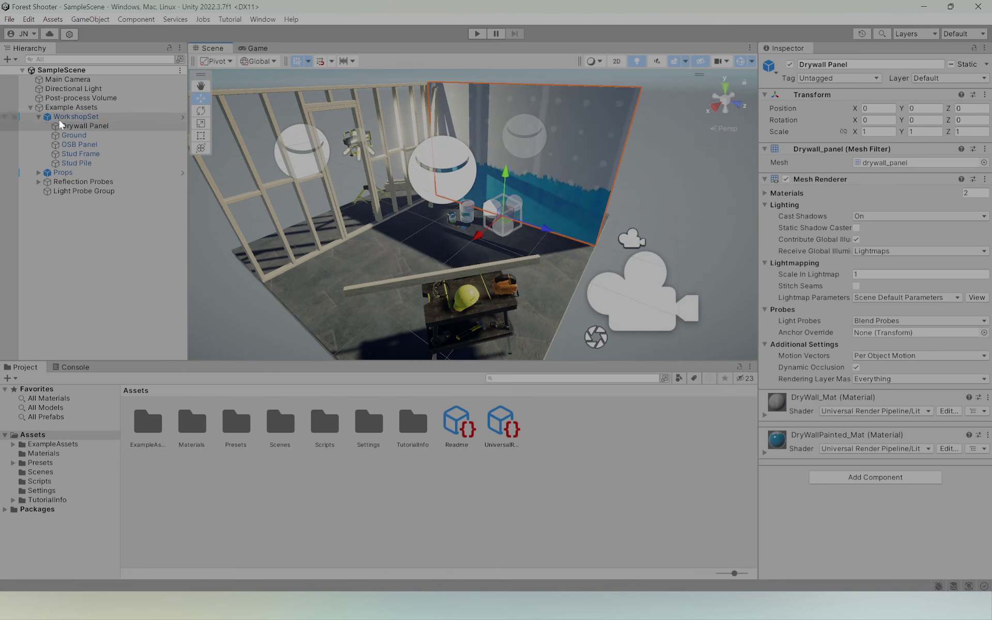
left_click(473, 296)
left_click(473, 295)
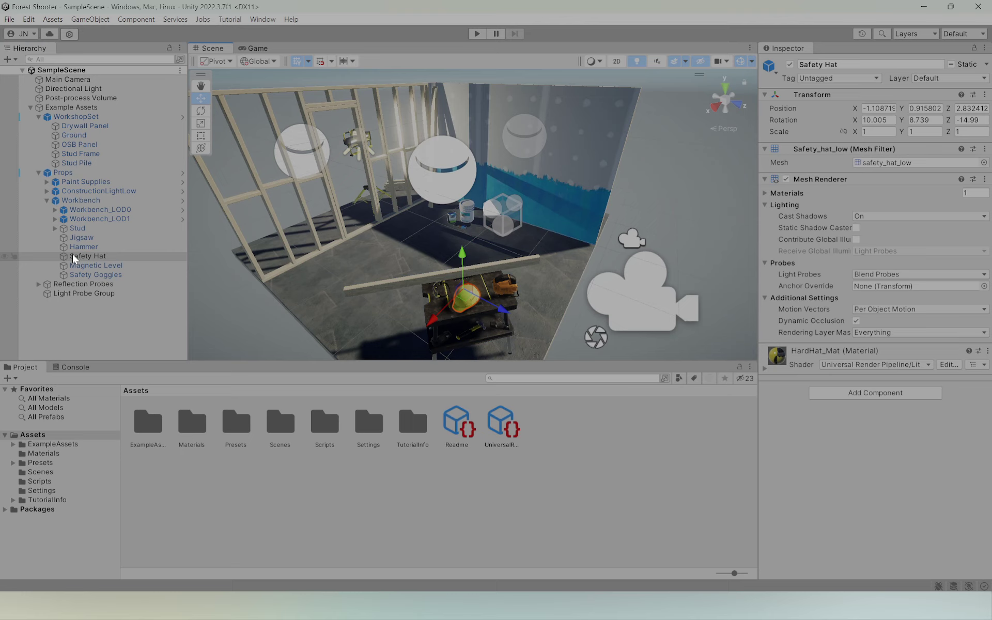
Frame the Safety Hat on the workbench, then reselect it through its parent group.
mouse_move(468, 301)
left_mouse_down()
mouse_move(462, 310)
mouse_move(435, 296)
mouse_move(808, 75)
left_mouse_up()
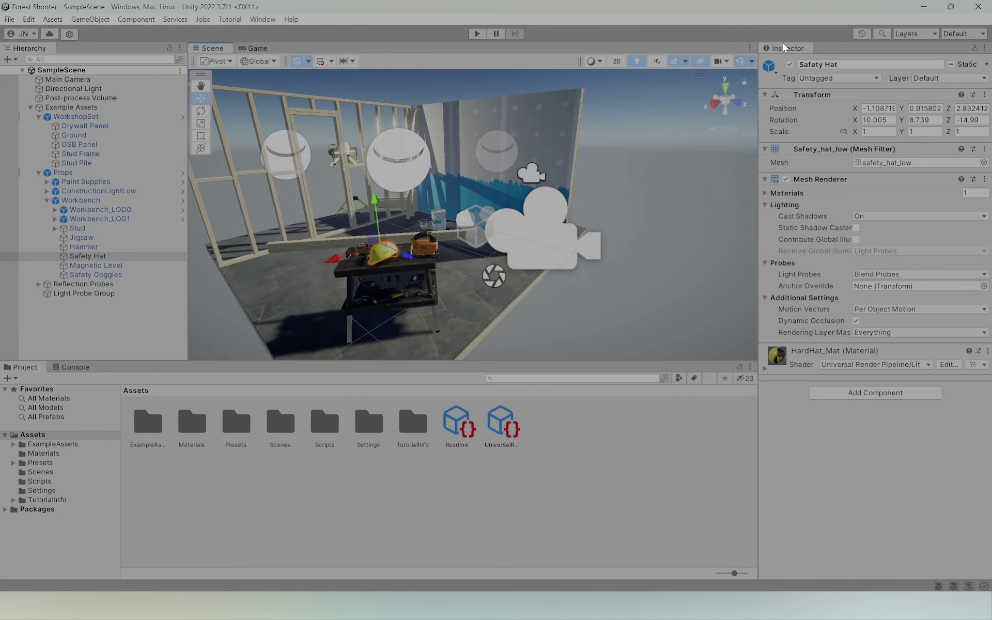
key("f")
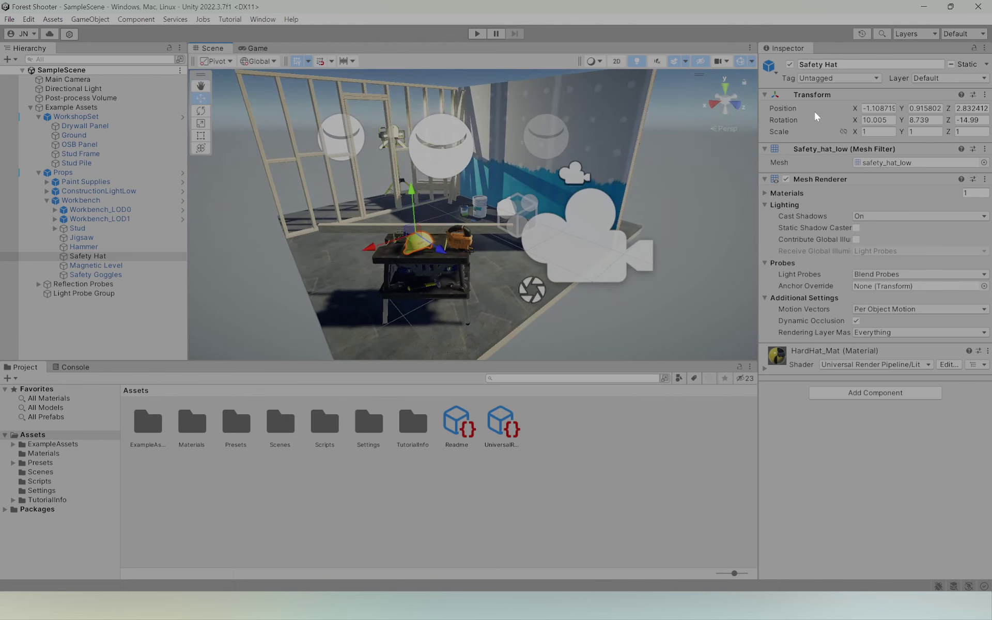
left_click(687, 181)
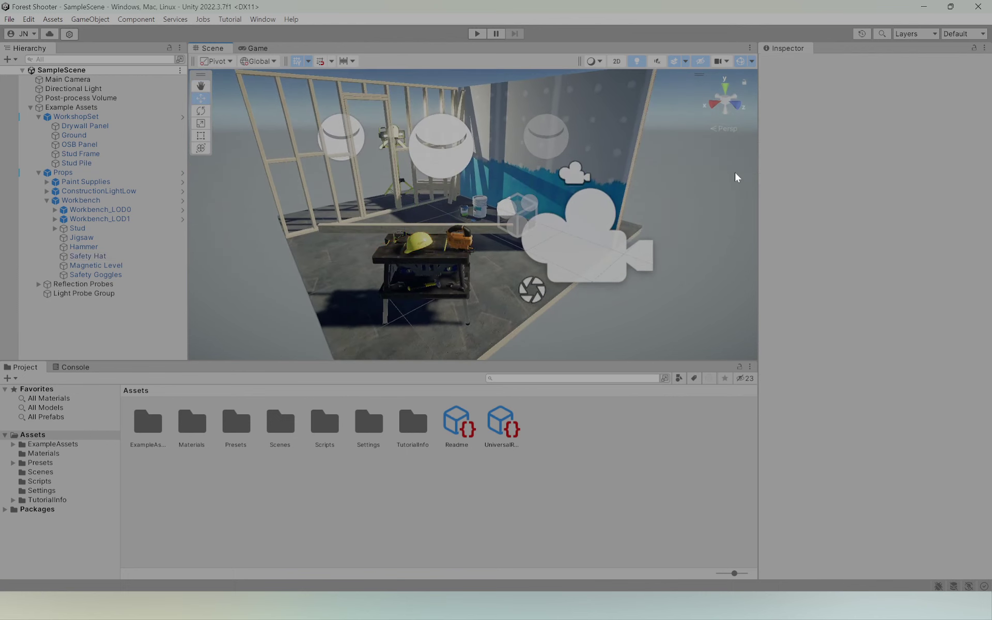
left_click(413, 247)
left_click(106, 257)
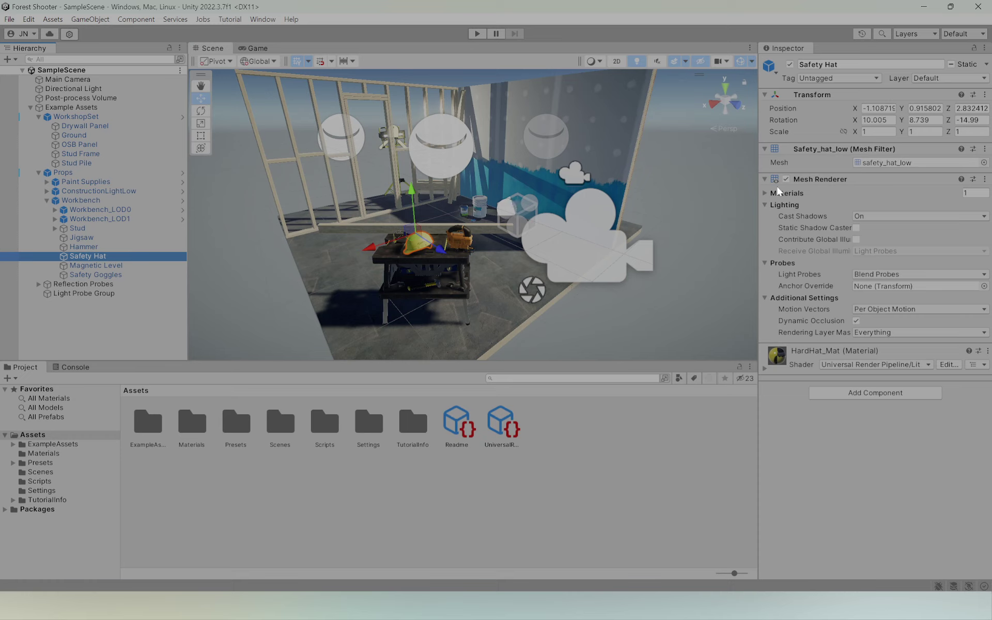
Show the Safety Hat's HardHat_Mat material settings: URP Lit, Metallic workflow, Opaque surface.
left_click(766, 194)
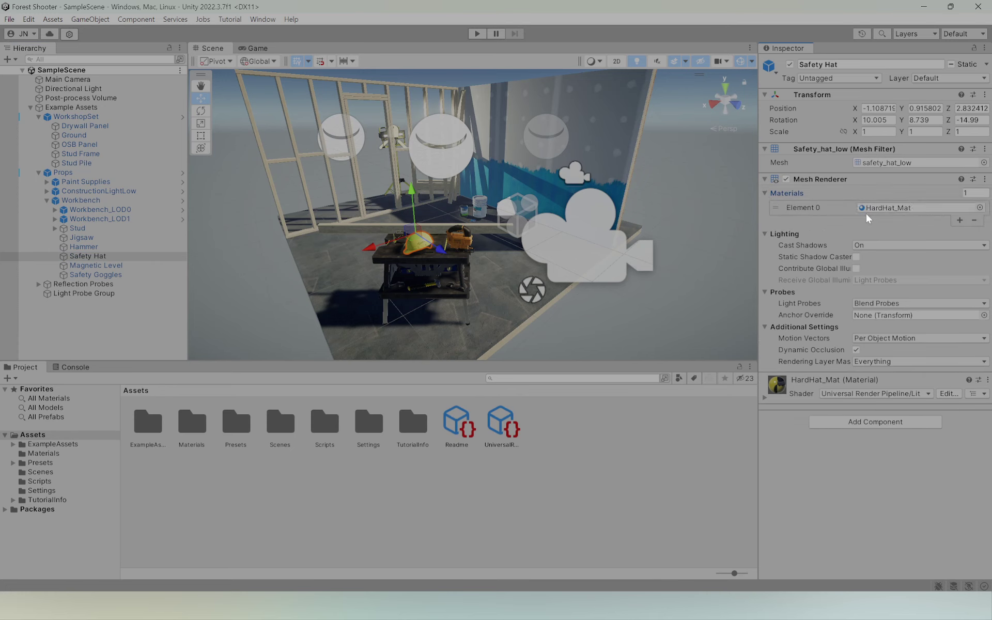
left_click(766, 398)
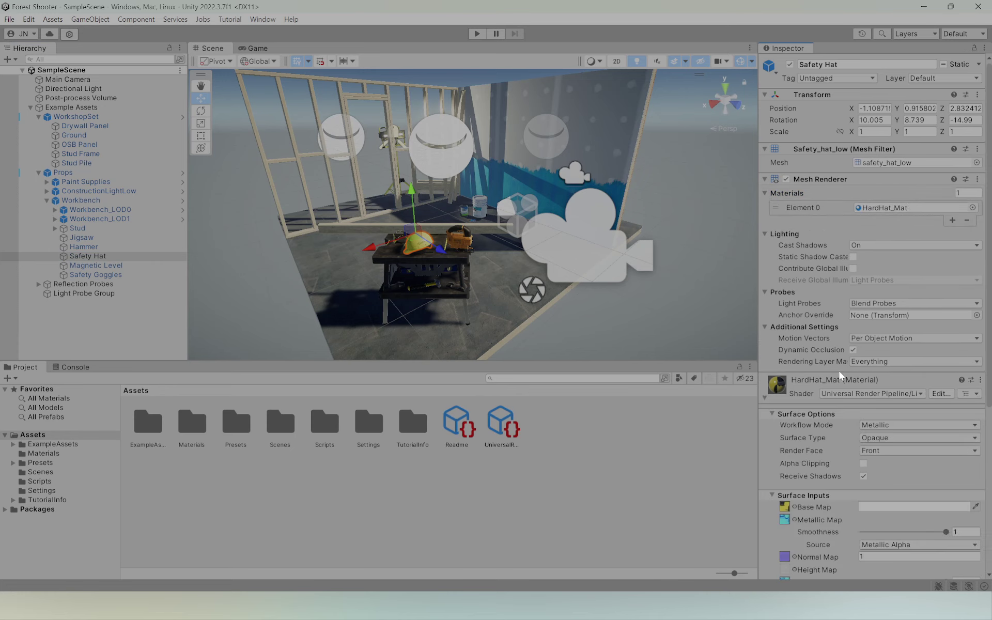
scroll(840, 375, "down", 5)
scroll(838, 372, "down", 4)
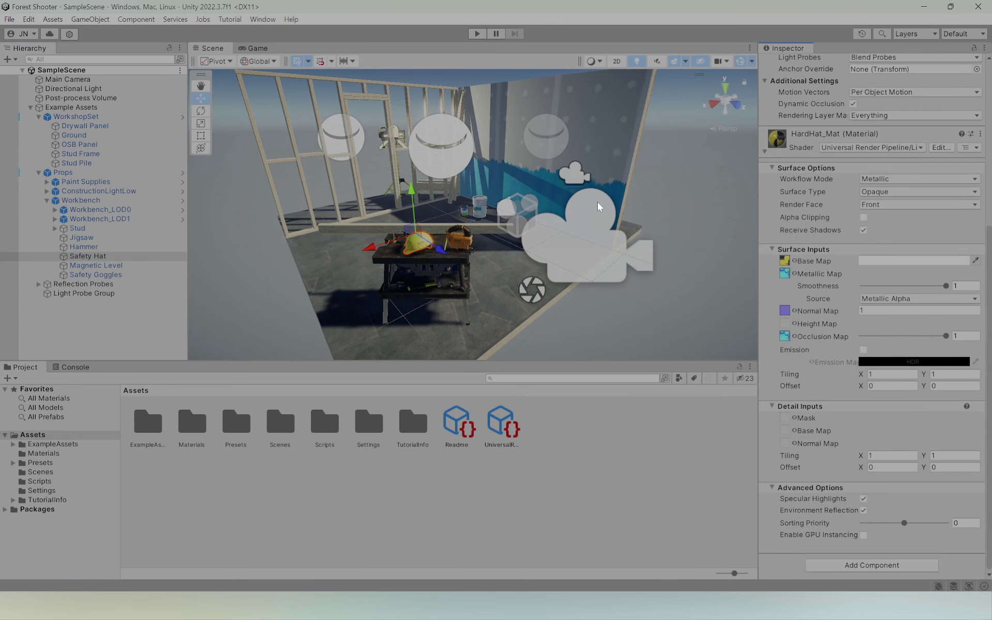
Zoom and orbit around the workbench to view the workshop from other angles.
left_click_drag(598, 207, 565, 259, "alt")
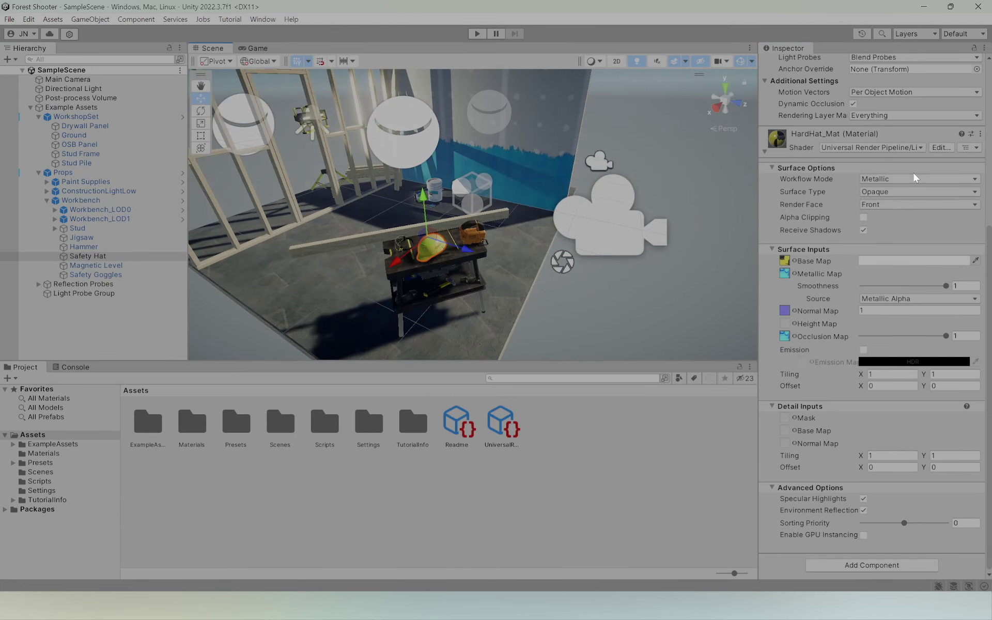
scroll(814, 260, "up", 3)
scroll(814, 260, "up", 5)
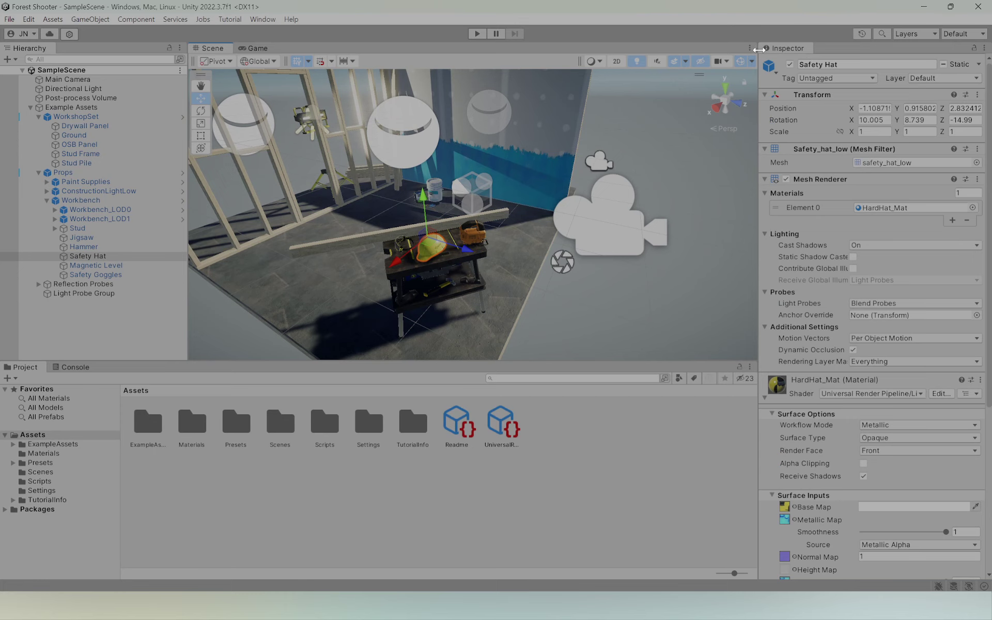
left_click_drag(424, 260, 511, 249, "alt")
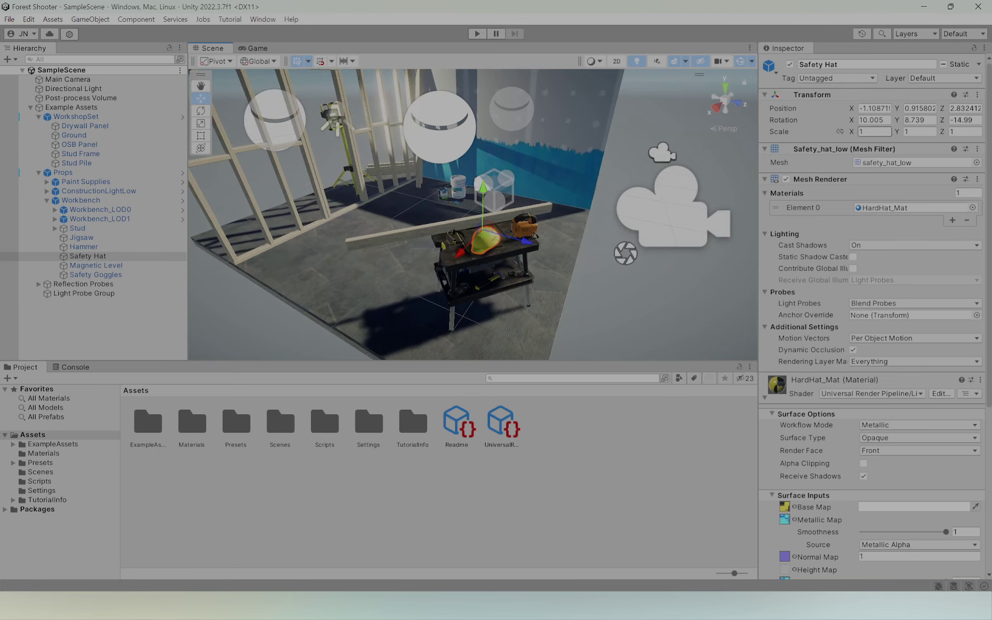
scroll(540, 184, "down", 5)
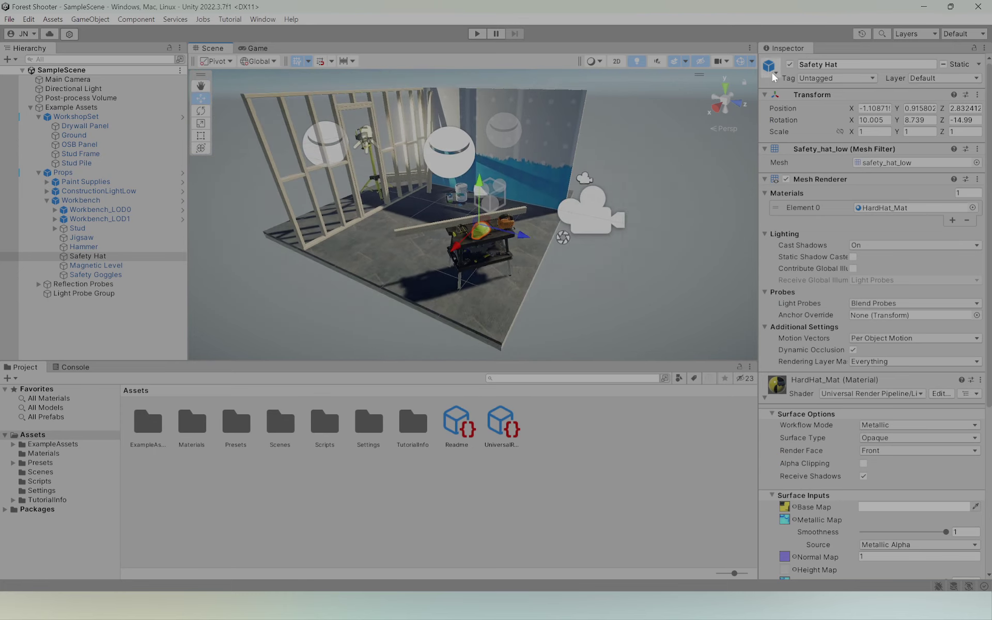
mouse_move(658, 159)
left_mouse_down("alt")
mouse_move(525, 173)
mouse_move(246, 336)
left_mouse_up("alt")
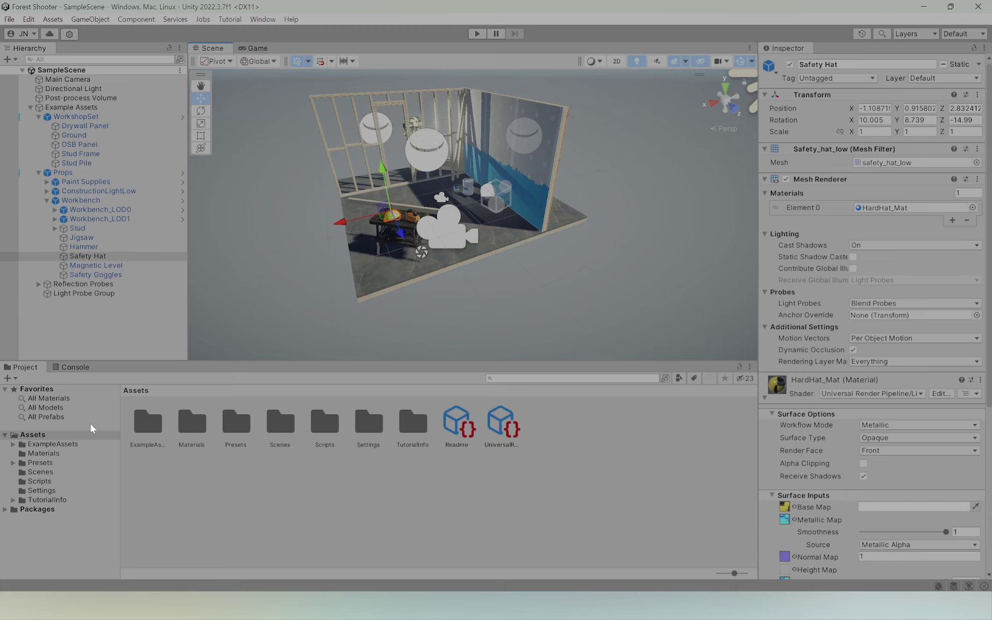
Deselect the Safety Hat, select the Assets folder, and collapse SampleScene in the Hierarchy.
left_click(275, 262)
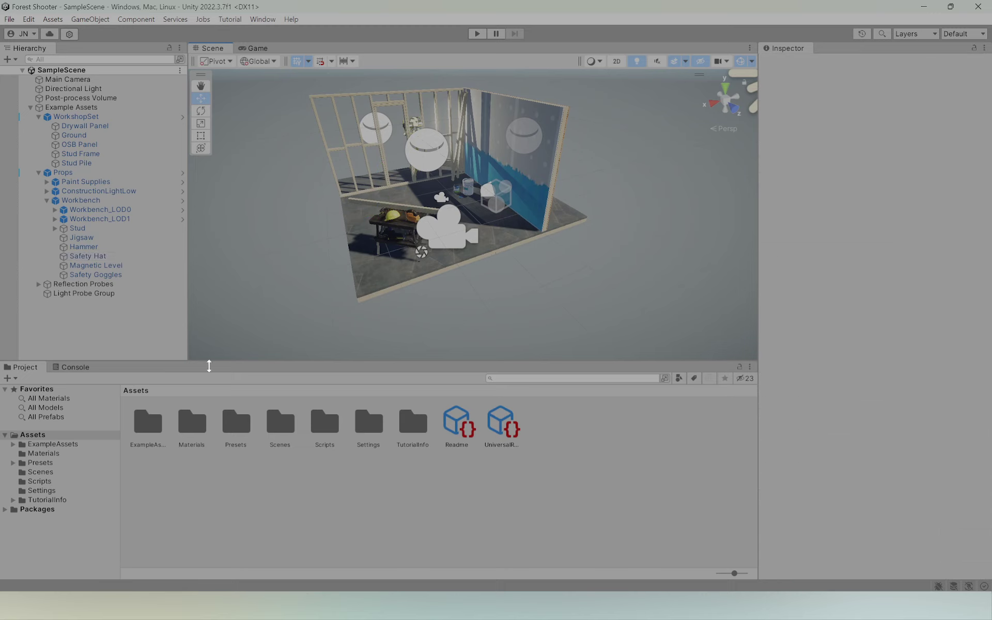
left_click(30, 436)
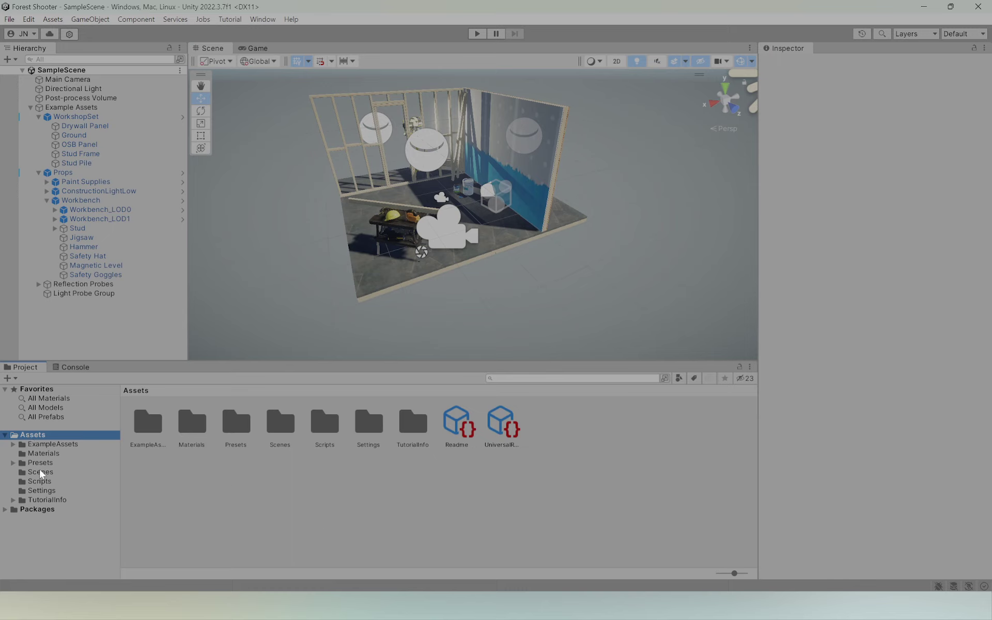
left_click(23, 70)
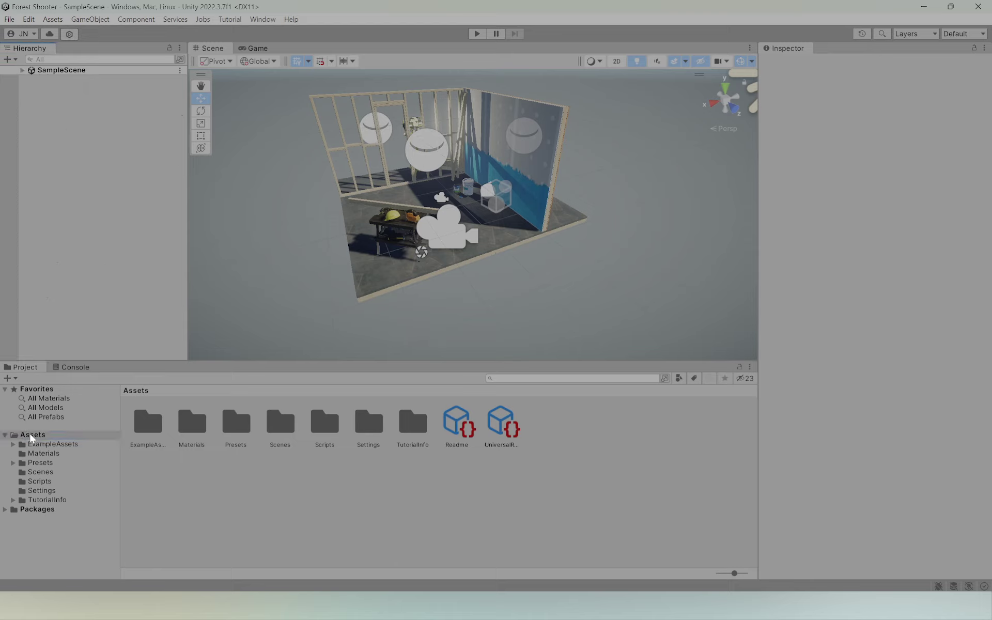
Browse ExampleAssets, Materials, Presets, Scenes, Scripts, Settings and TutorialInfo, ending at Assets root.
left_click(45, 444)
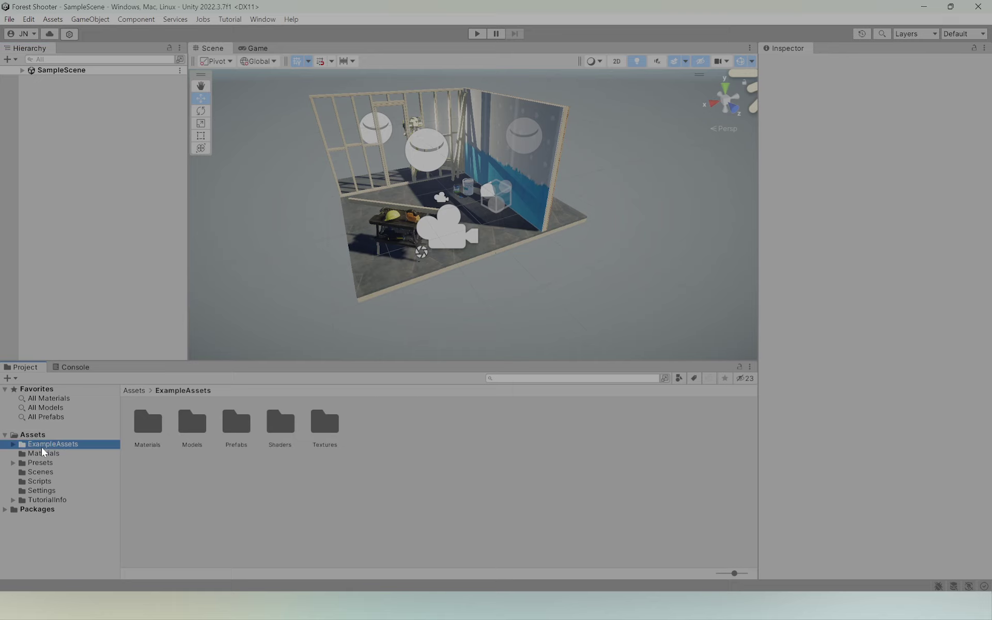
left_click(41, 453)
left_click(40, 463)
left_click(40, 472)
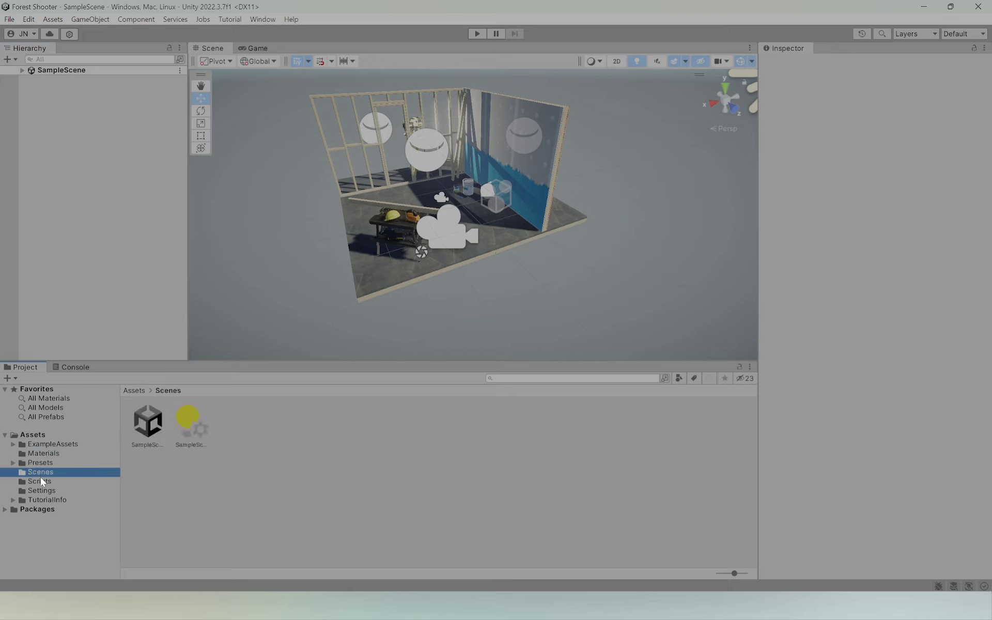
left_click(41, 481)
left_click(44, 472)
left_click(45, 481)
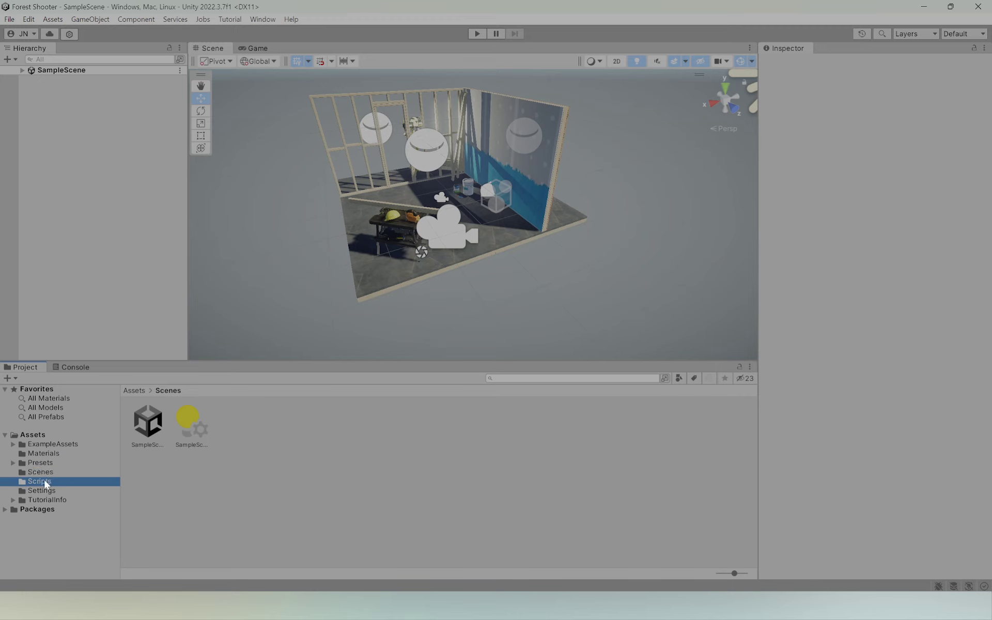
left_click(44, 490)
left_click(44, 499)
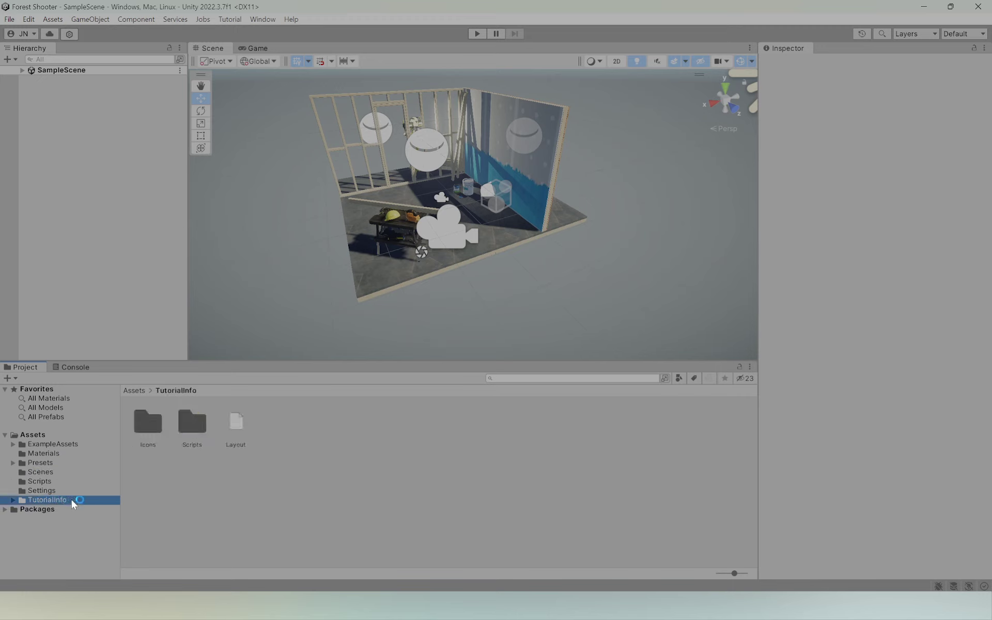
left_click(37, 435)
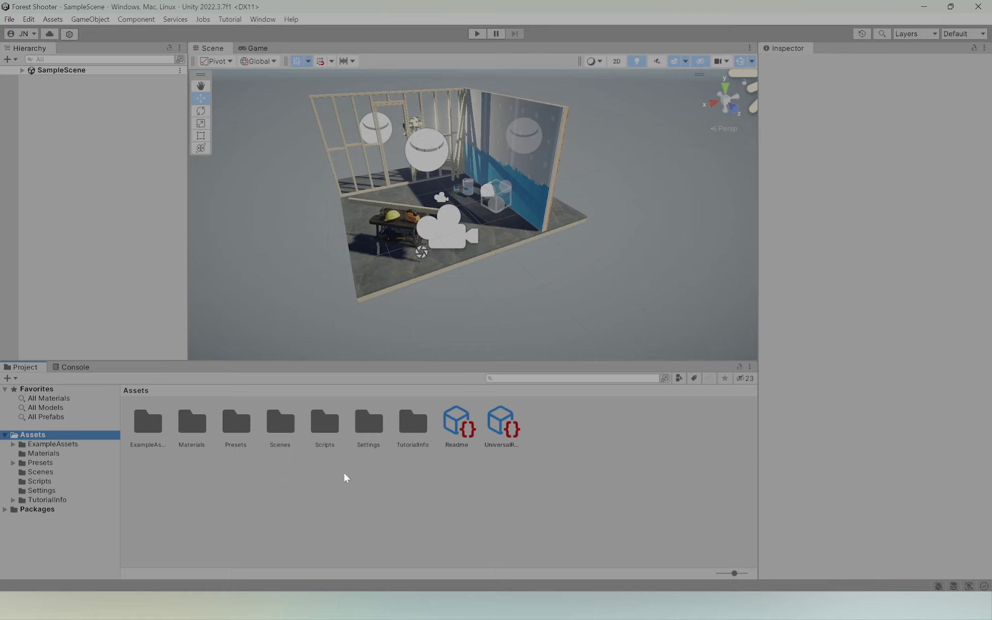
left_click(40, 472)
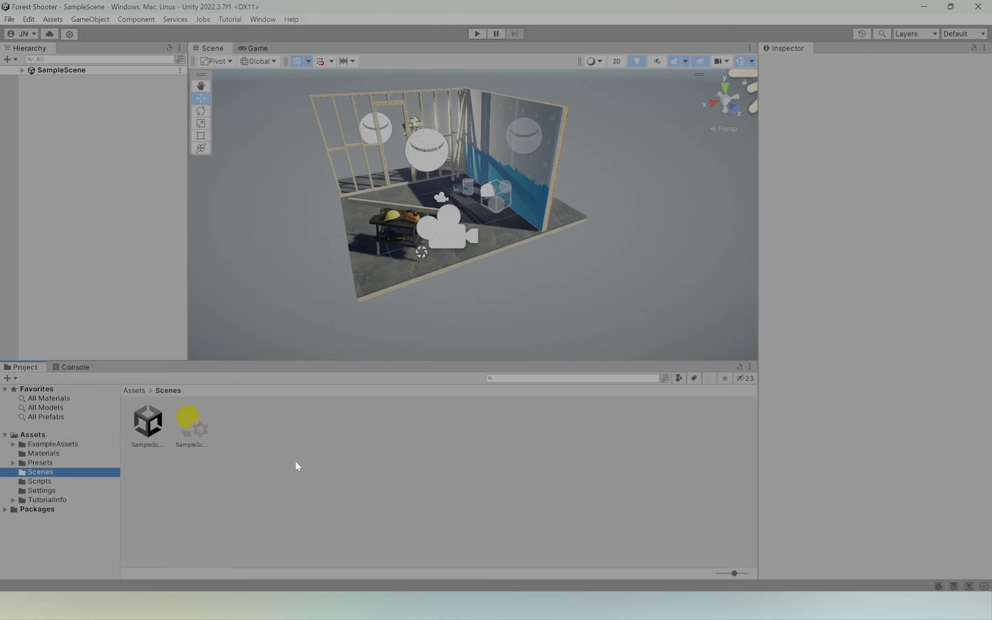
left_click(14, 435)
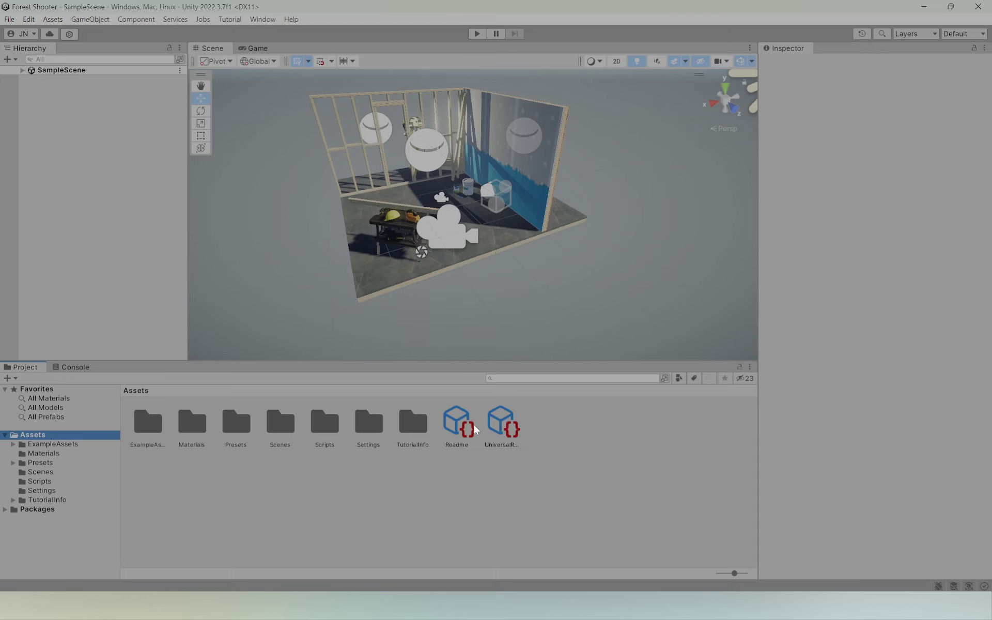
Slide the Project icon size to list view, then zoom and re-centre the Scene view on the room.
mouse_move(733, 574)
left_mouse_down()
mouse_move(652, 570)
mouse_move(637, 551)
left_mouse_up()
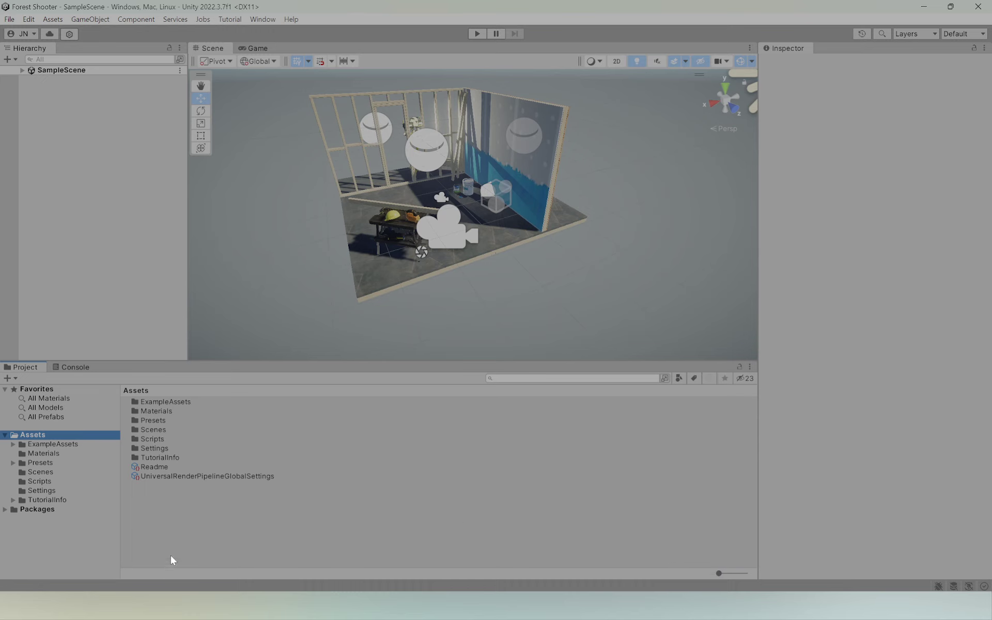
left_click_drag(726, 572, 634, 577)
left_click(293, 262)
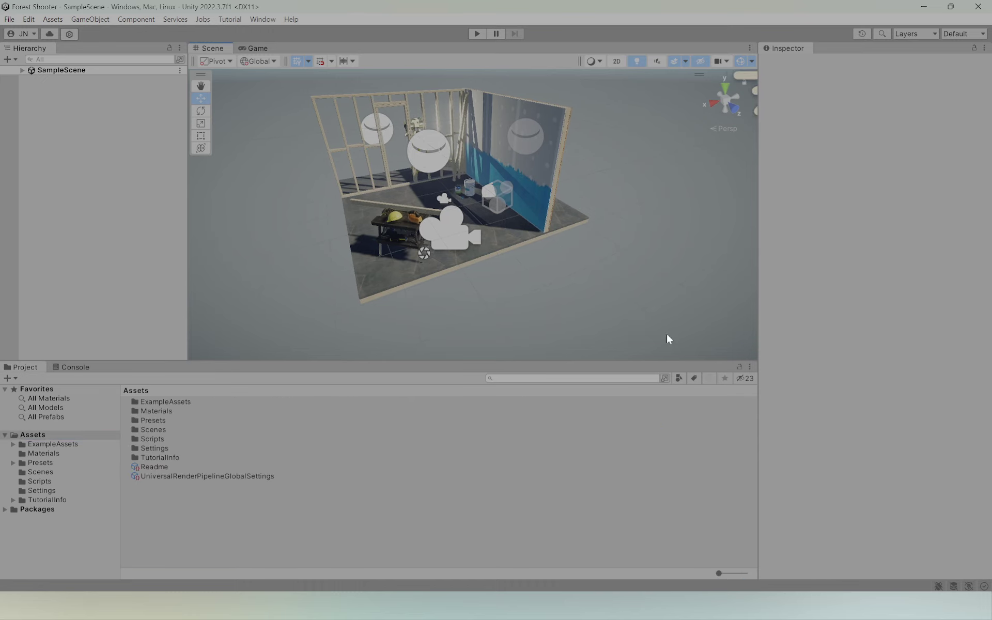
scroll(411, 299, "up", 3)
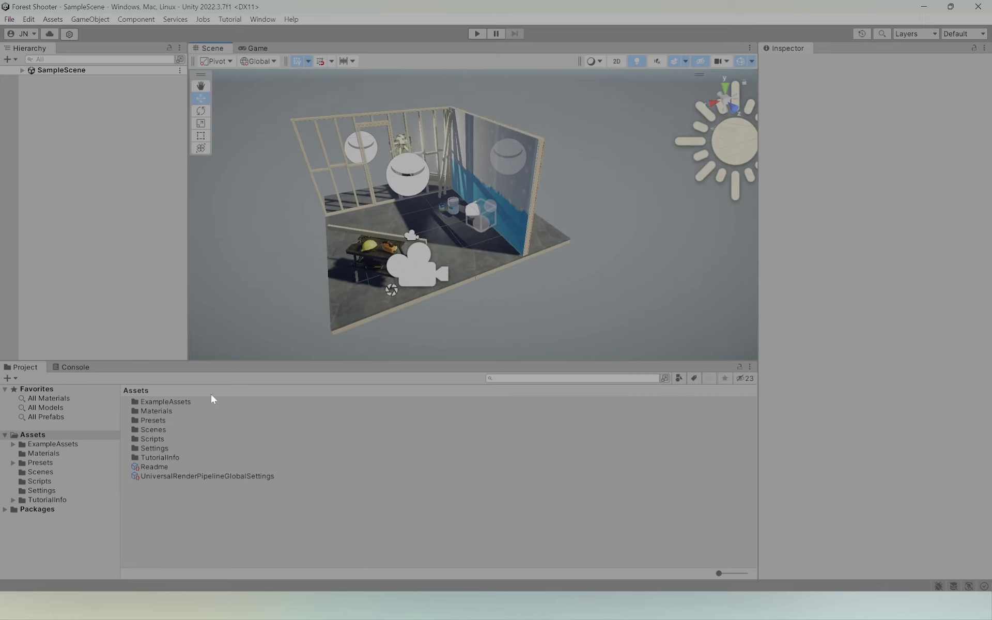
mouse_move(360, 155)
left_mouse_down("alt")
mouse_move(350, 194)
mouse_move(268, 201)
left_mouse_up("alt")
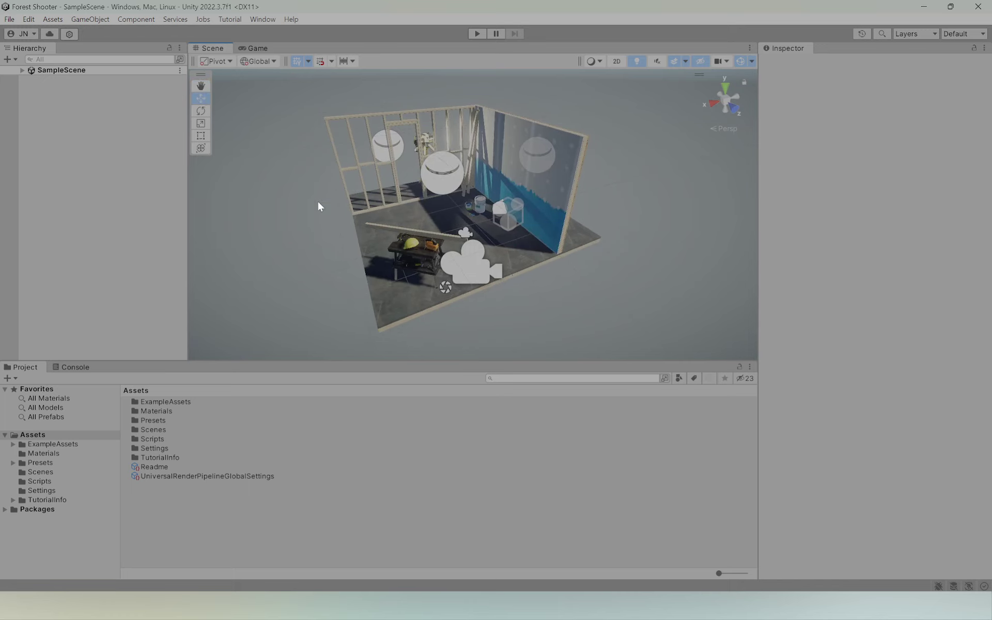
Preview the Game view, go back to the Scene to reframe the room, and apply the 2 by 3 layout.
left_click(251, 48)
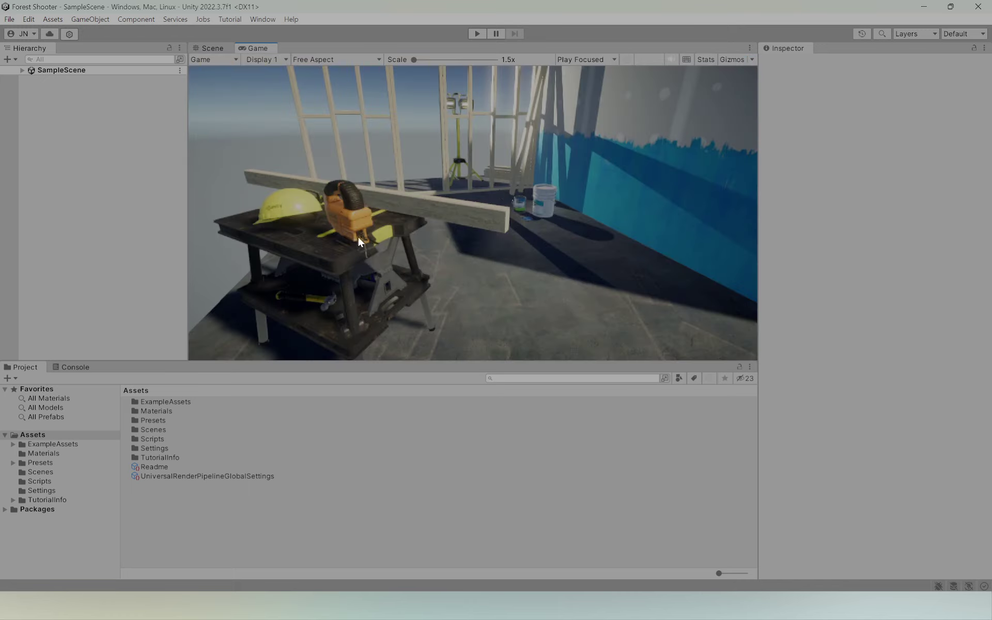
left_click(212, 48)
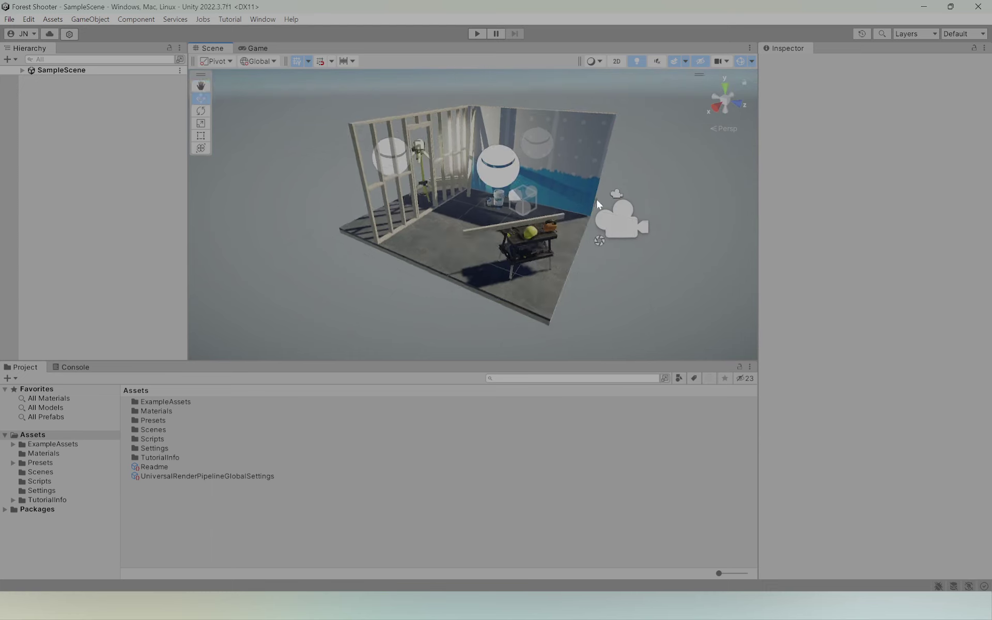
left_click_drag(596, 197, 313, 256, "alt")
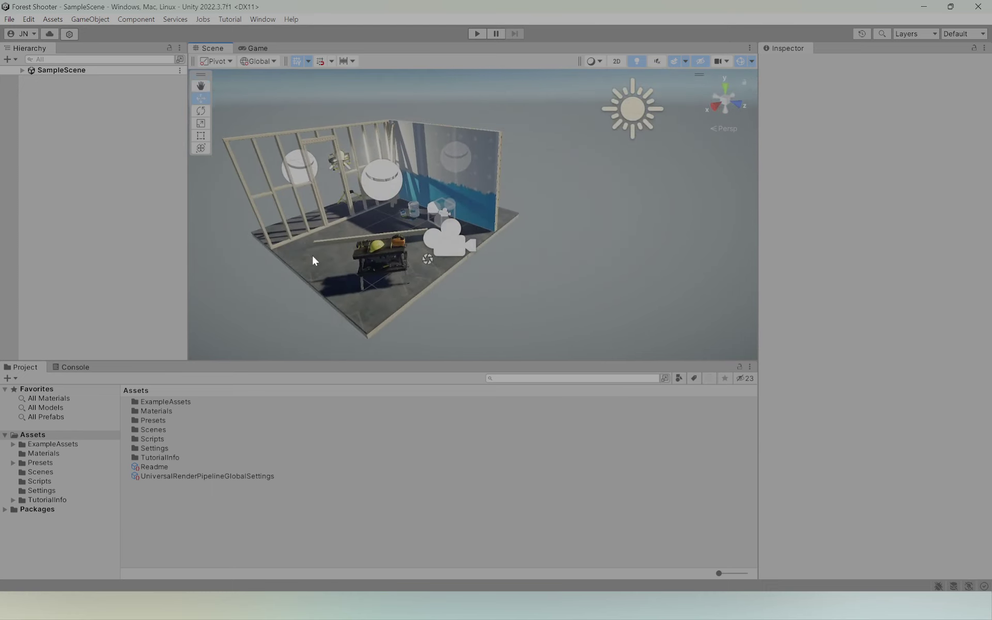
left_click(962, 37)
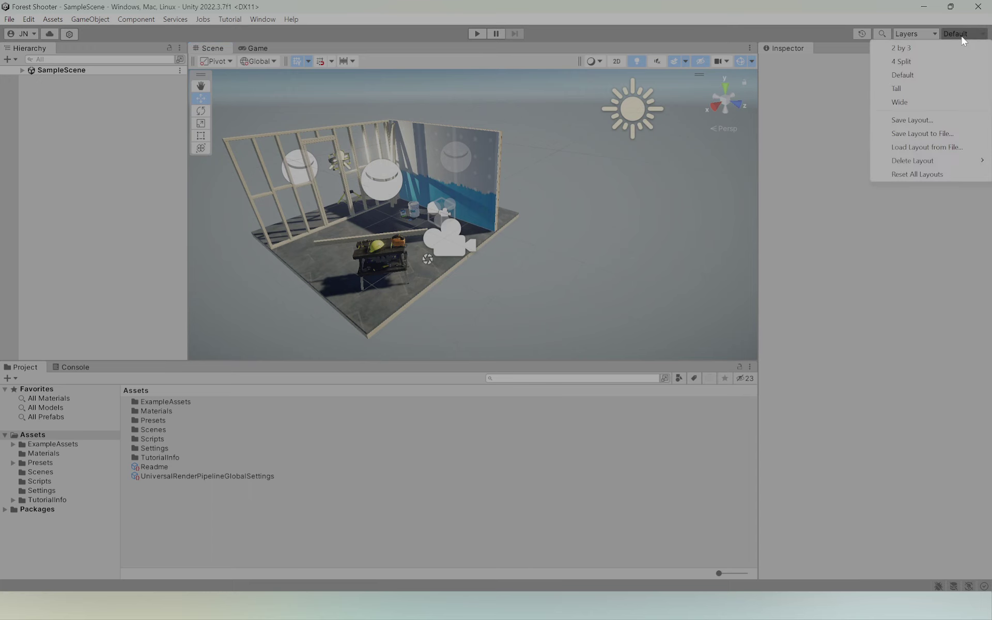
left_click(932, 48)
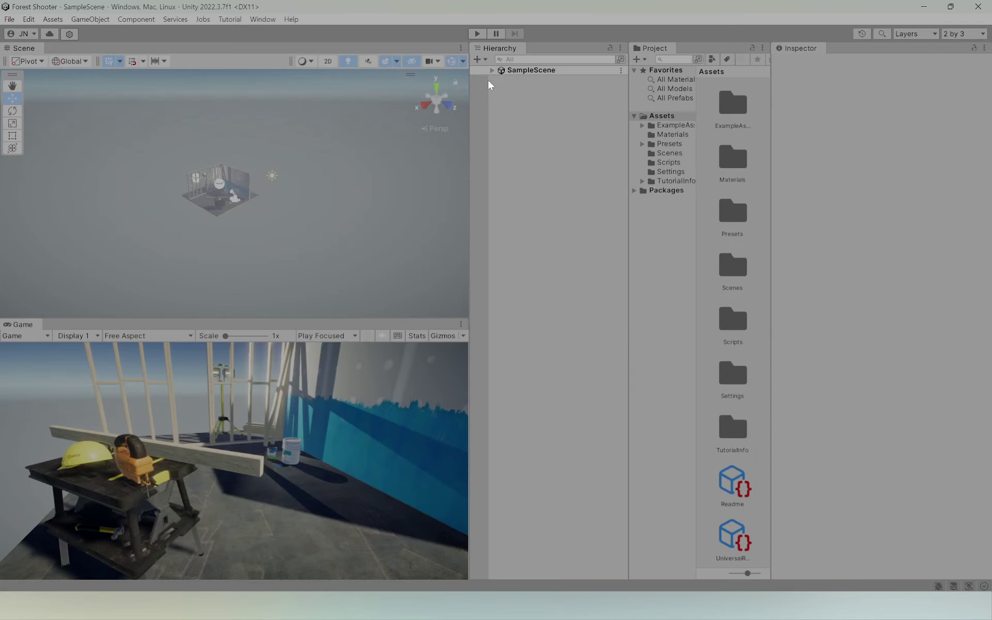
Set the Game view to QHD (2560x1440), enlarge the Scene view, and zoom in on the room.
scroll(187, 223, "up", 2)
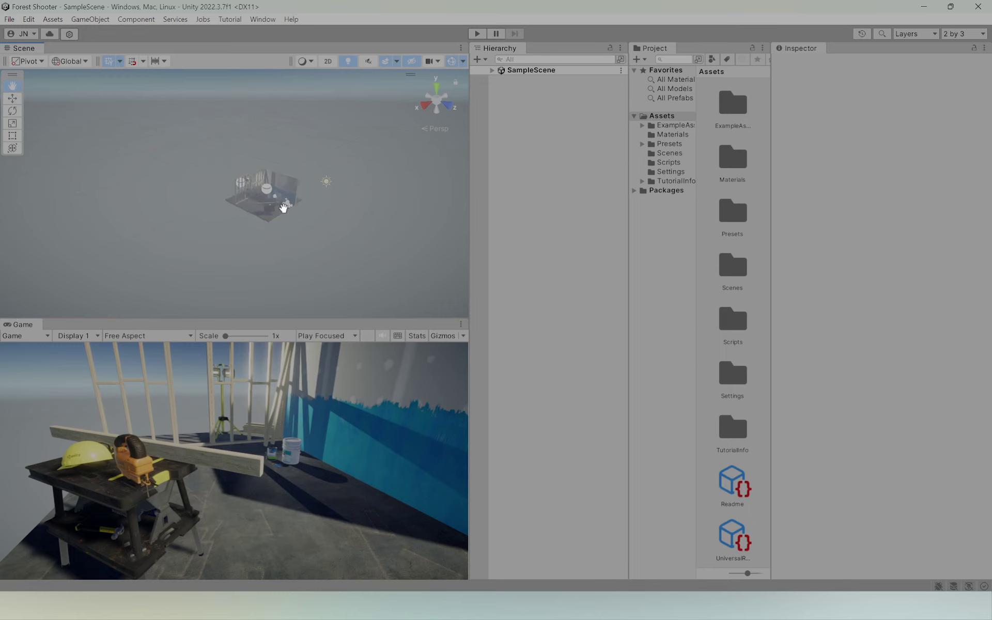
scroll(246, 202, "up", 2)
scroll(246, 206, "up", 3)
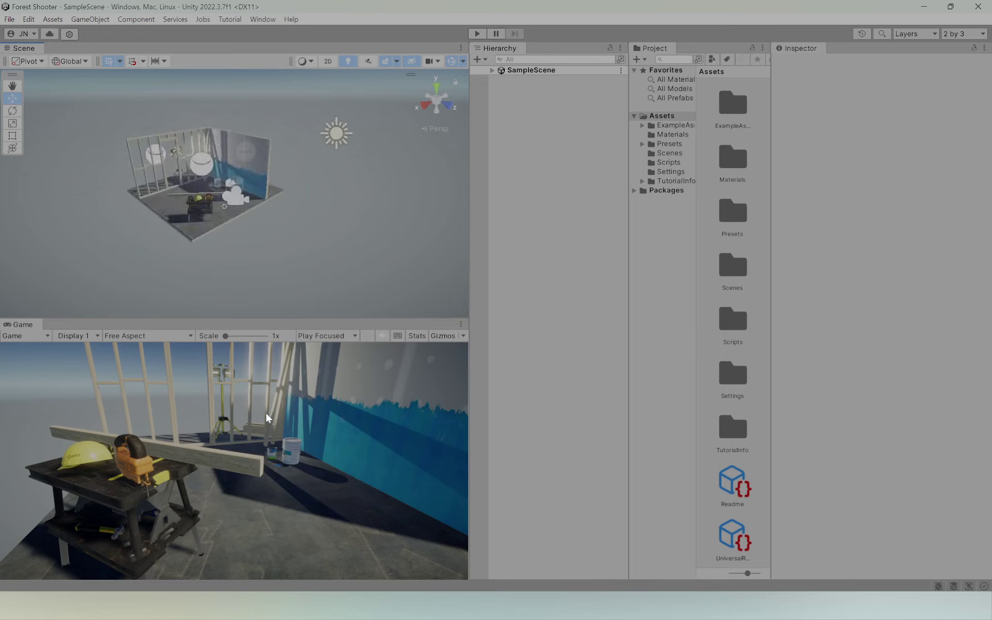
left_click(149, 337)
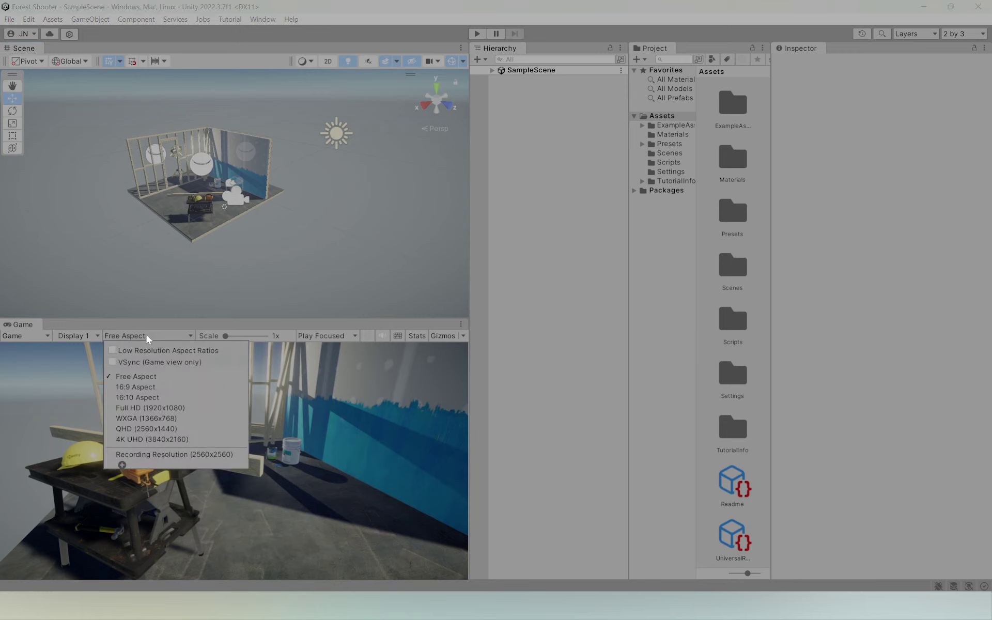
left_click(159, 433)
left_click_drag(246, 318, 246, 398)
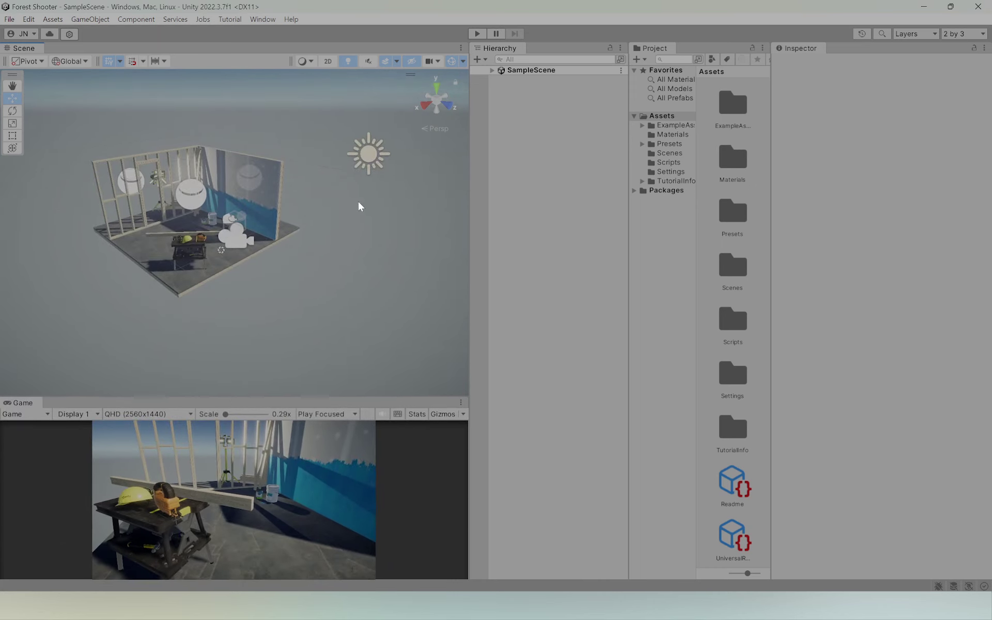
middle_click_drag(219, 195, 236, 177)
scroll(305, 223, "up", 5)
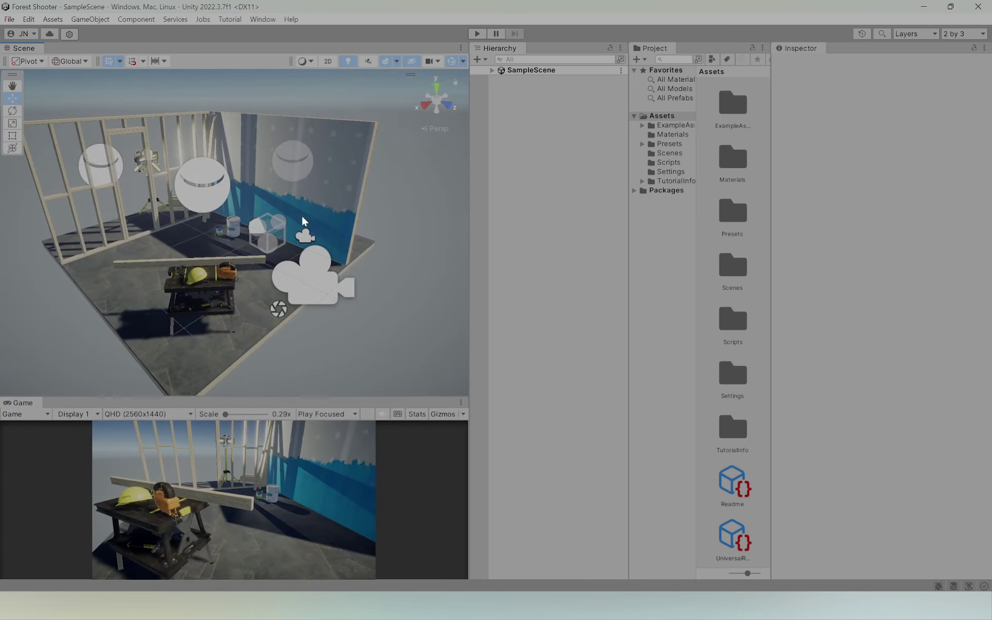
Expand SampleScene and all Example Assets children, including the WorkshopSet group.
left_click(497, 70)
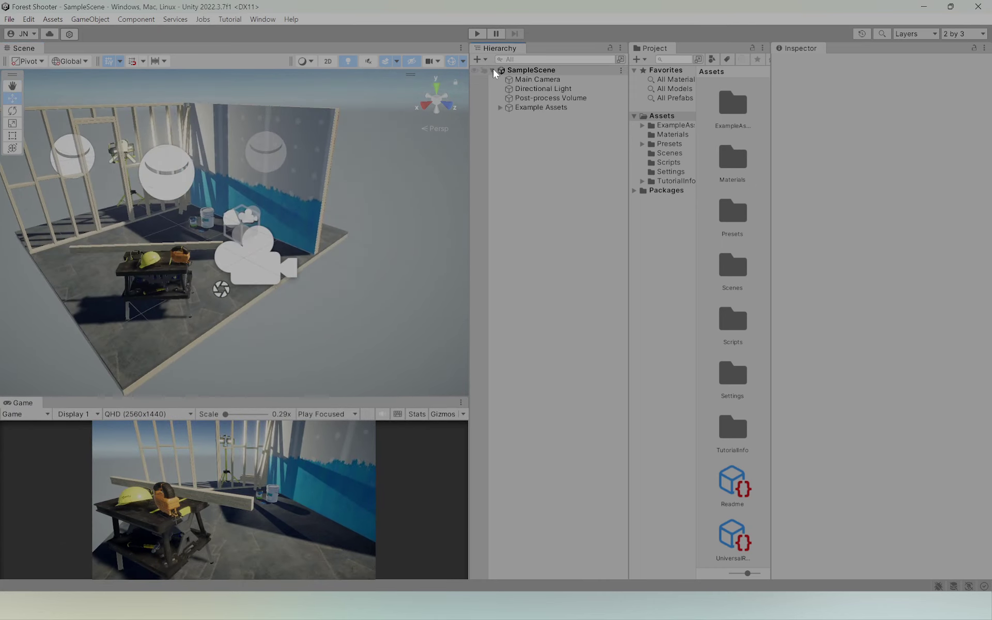
left_click(501, 107, "alt")
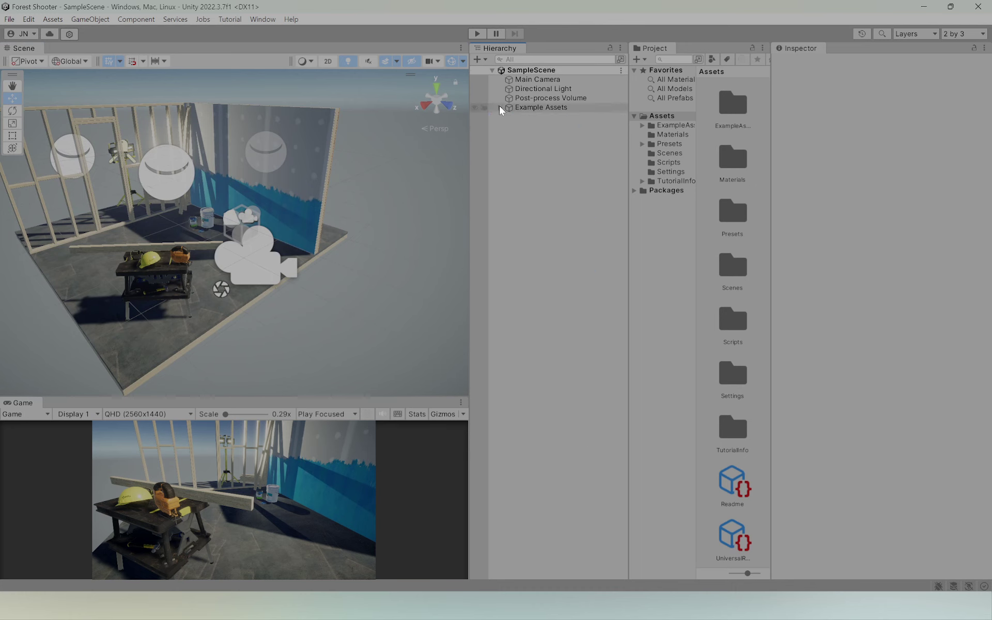
left_click(506, 118)
left_click(507, 117)
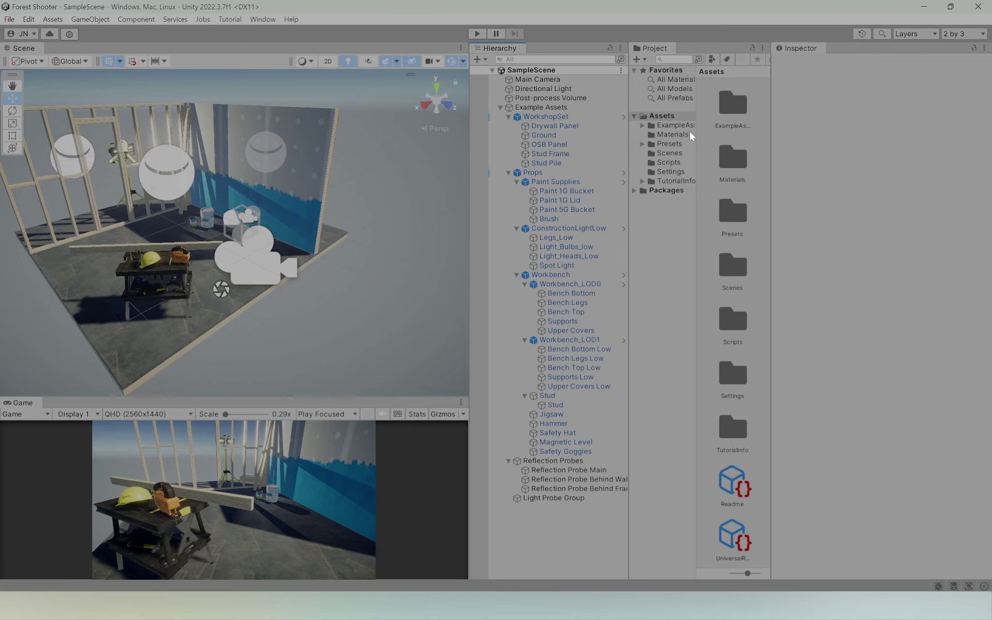
Widen the Project panel and folder tree, then browse Assets, Presets and ExampleAssets.
left_click_drag(628, 157, 604, 157)
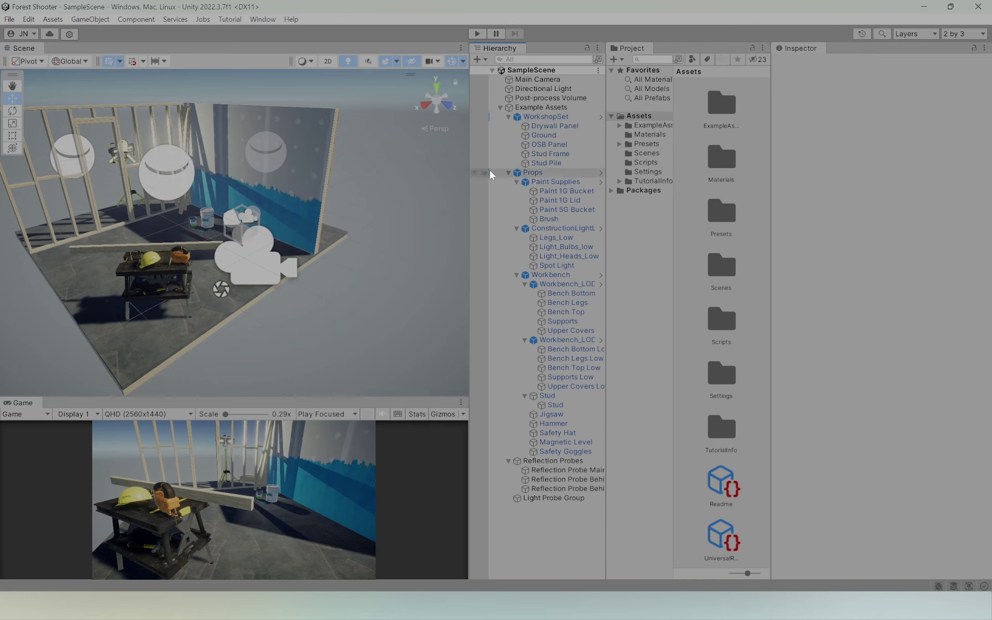
left_click_drag(469, 165, 447, 165)
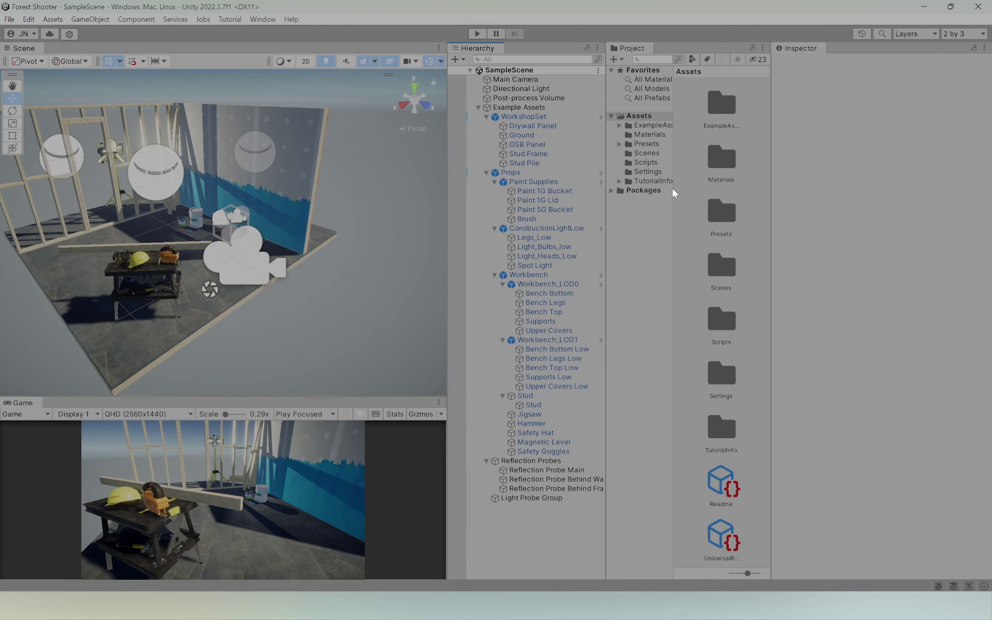
left_click_drag(673, 187, 701, 187)
left_click(641, 116)
left_click(643, 144)
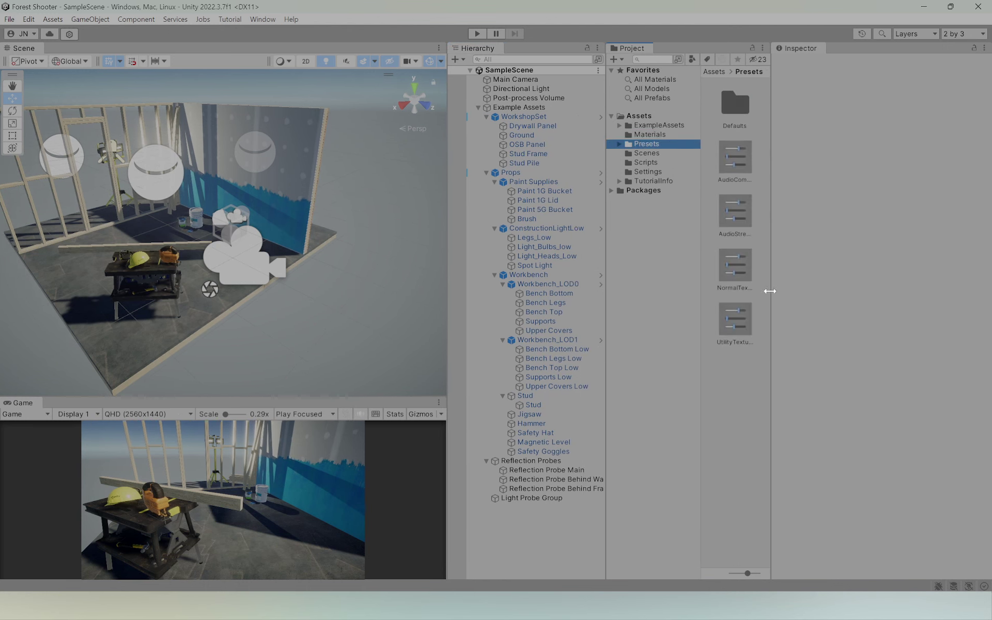
left_click(658, 126)
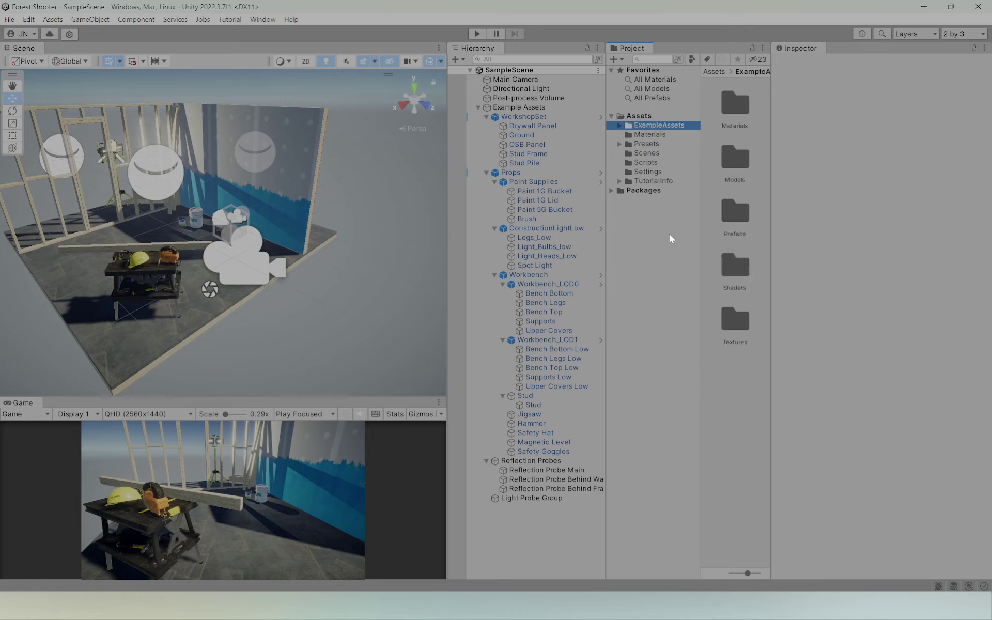
Switch to list view and open ExampleAssets > Textures > Concrete to inspect Ground_Albedo.
left_click_drag(747, 573, 731, 574)
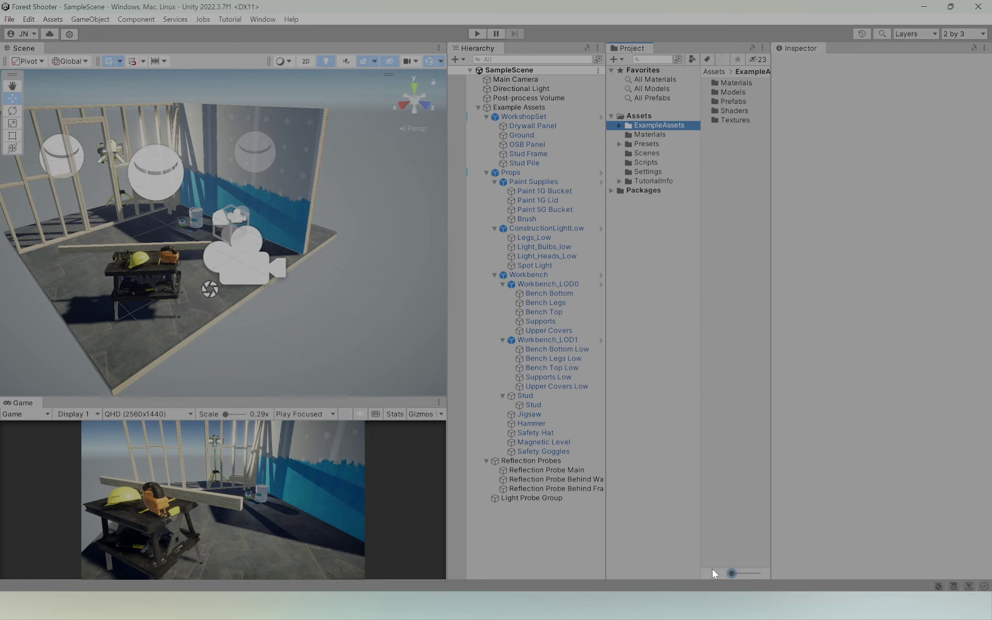
double_click(729, 122)
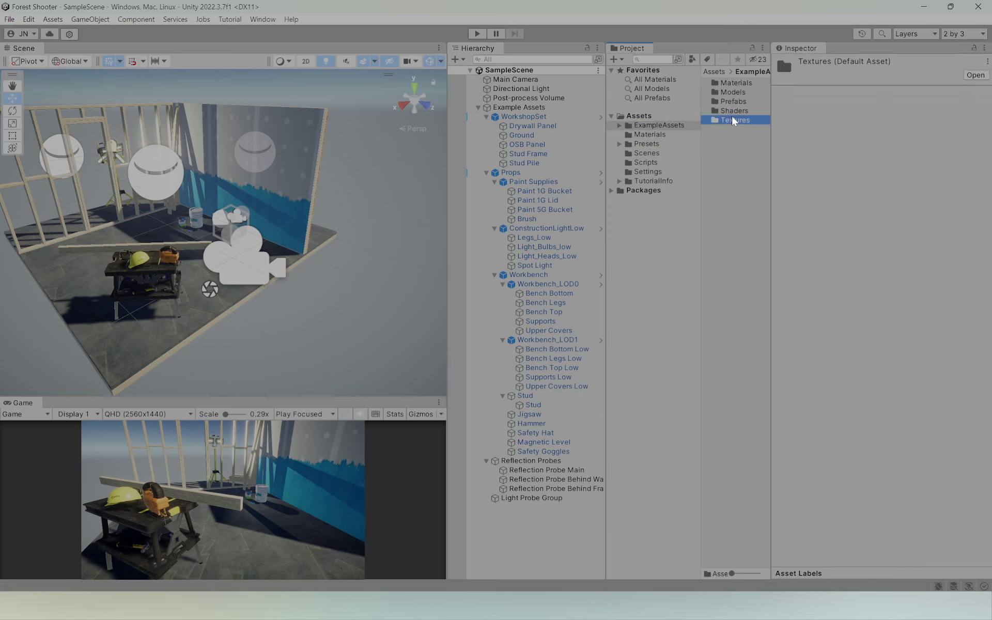
left_click(656, 171)
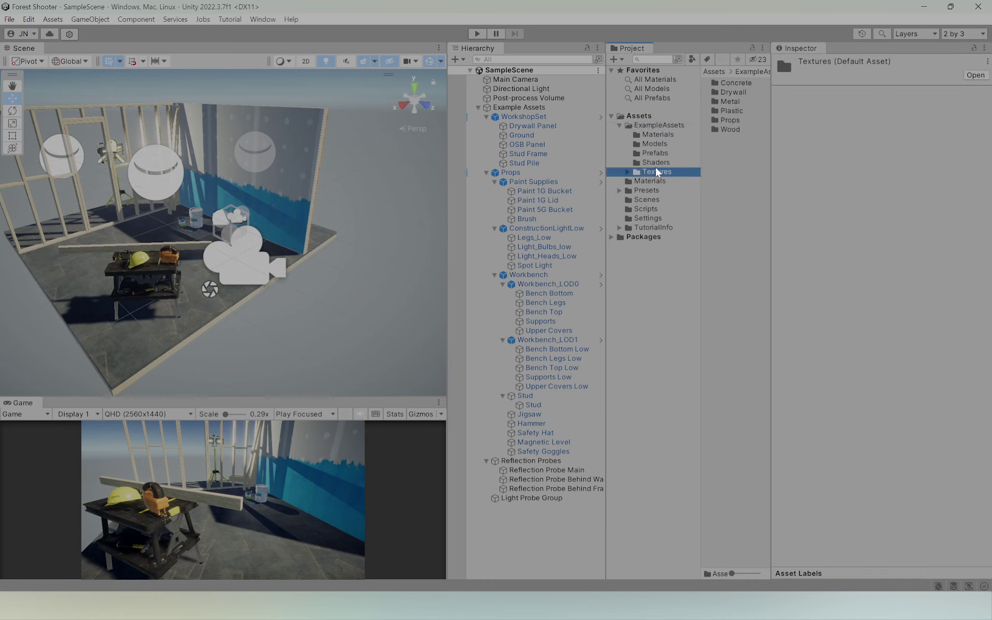
left_click(627, 171)
left_click(666, 181)
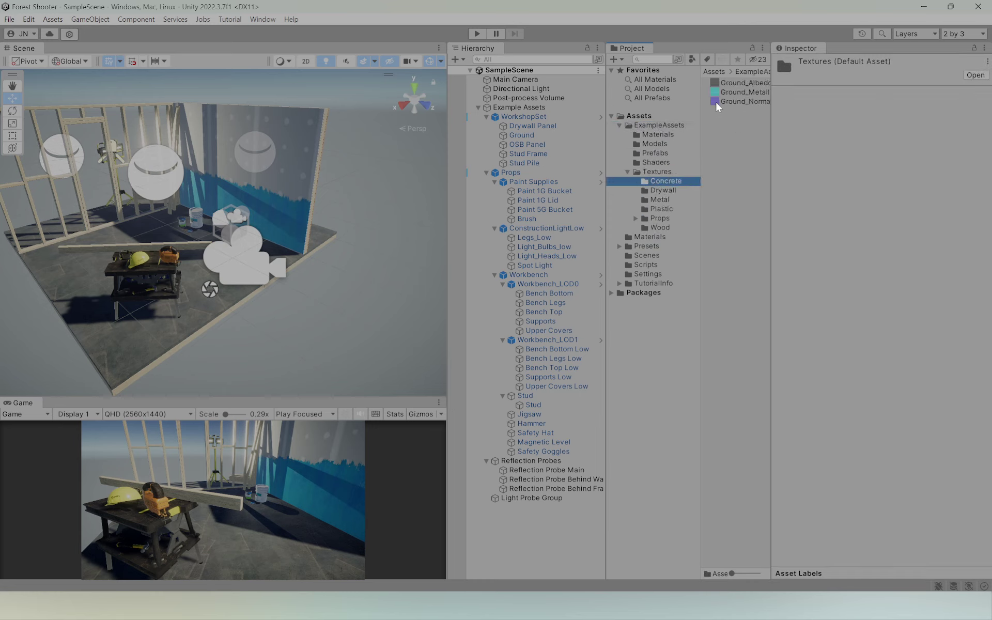
left_click(730, 83)
left_click(729, 92)
Reset the editor to the Default layout and reopen the layout list.
left_click(964, 33)
left_click(964, 66)
left_click(964, 34)
left_click(958, 47)
Apply a fresh 2 by 3 layout, show Concrete as a list, and widen the Project panel.
left_click(958, 47)
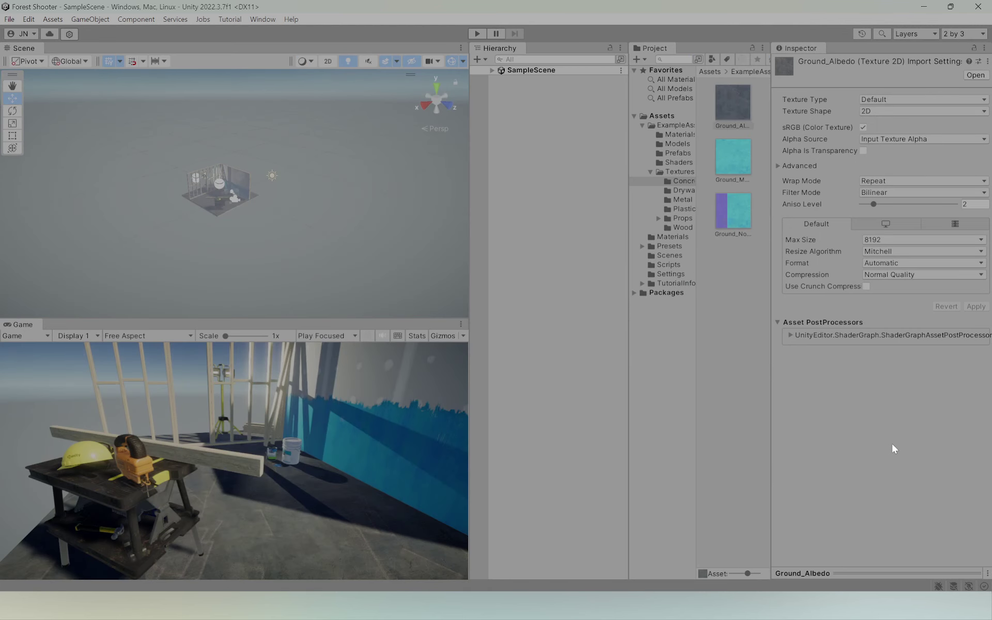
left_click_drag(749, 572, 655, 574)
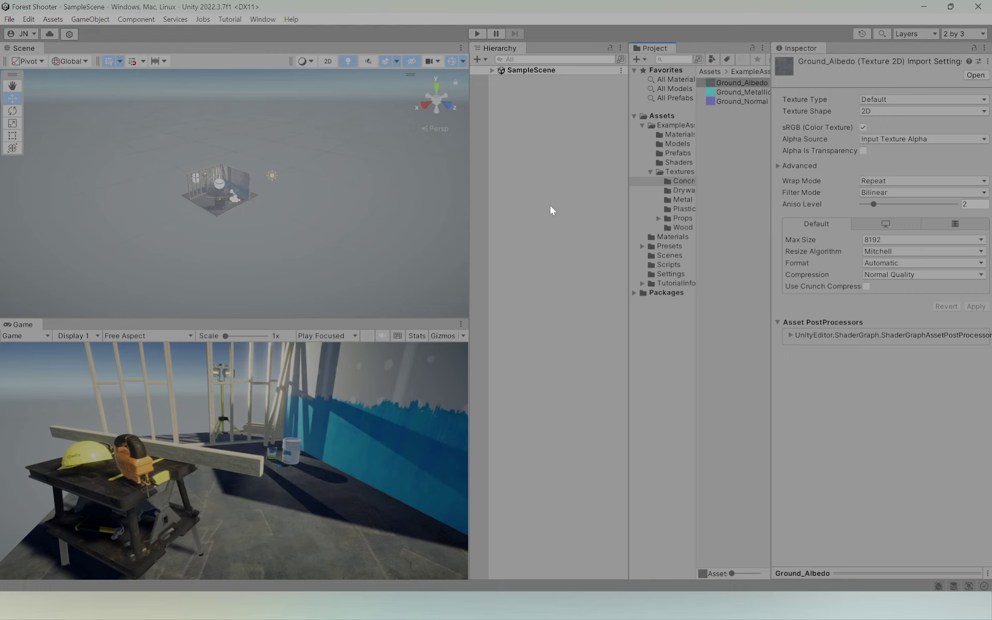
left_click_drag(623, 200, 605, 201)
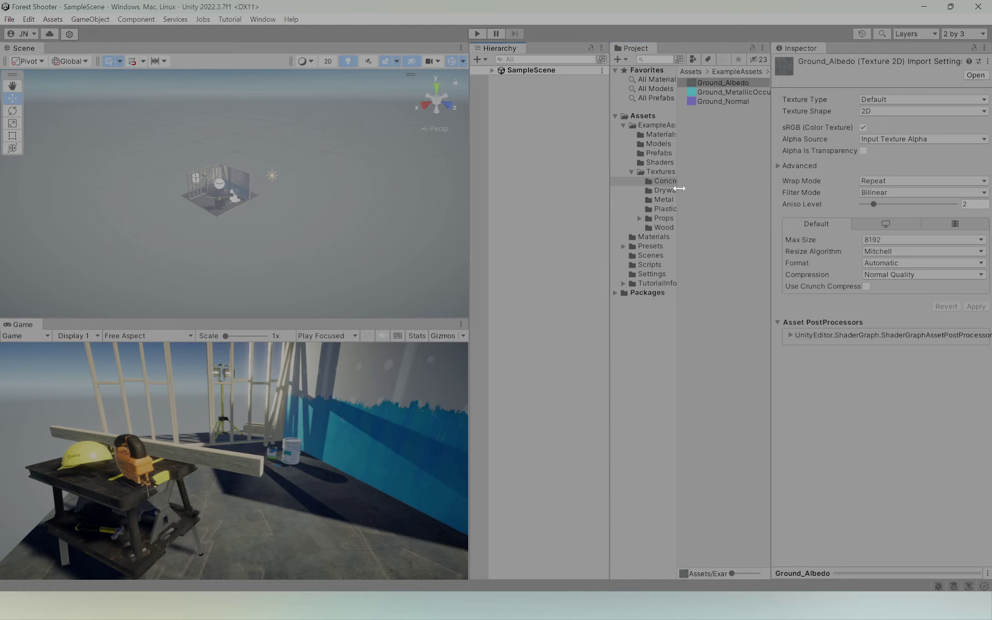
left_click_drag(679, 189, 696, 189)
left_click_drag(609, 189, 588, 193)
left_click(645, 182)
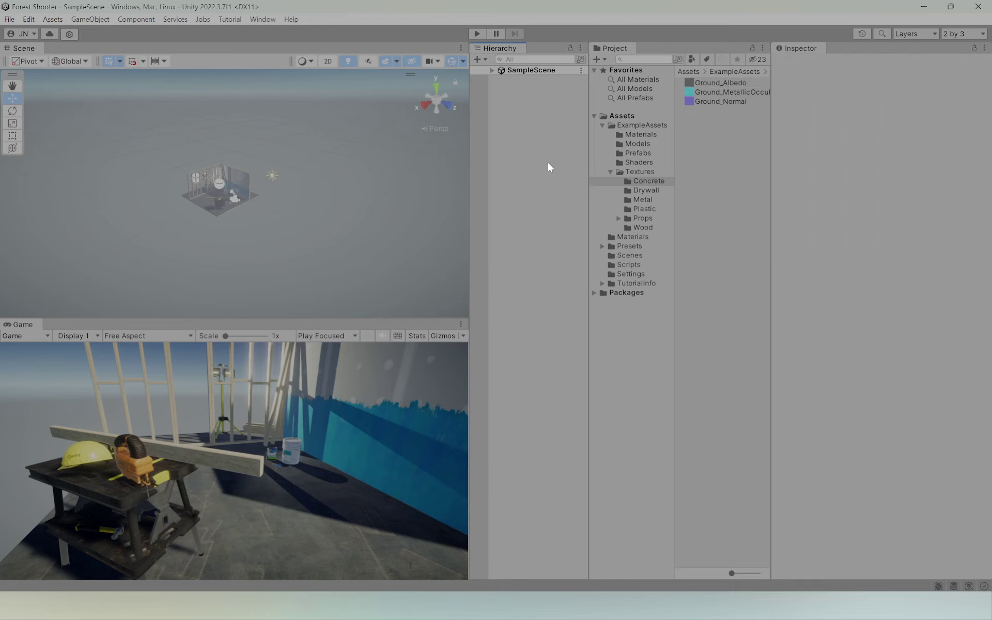
Set the Game view to QHD 2560x1440, give the Scene view more height, and recentre the room.
middle_click_drag(181, 236, 209, 243)
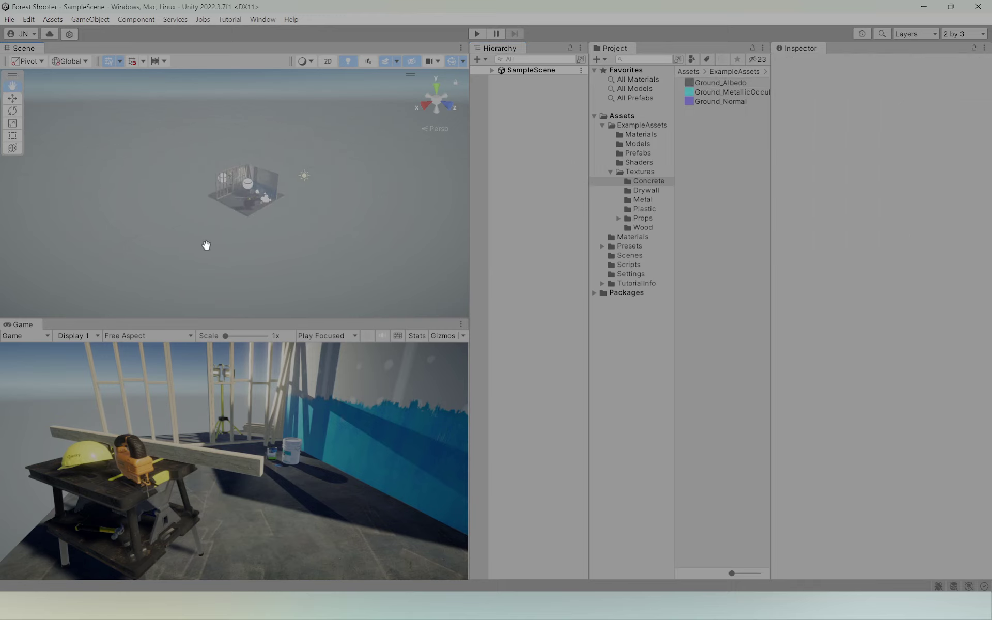
left_click_drag(227, 317, 228, 323)
left_click(145, 342)
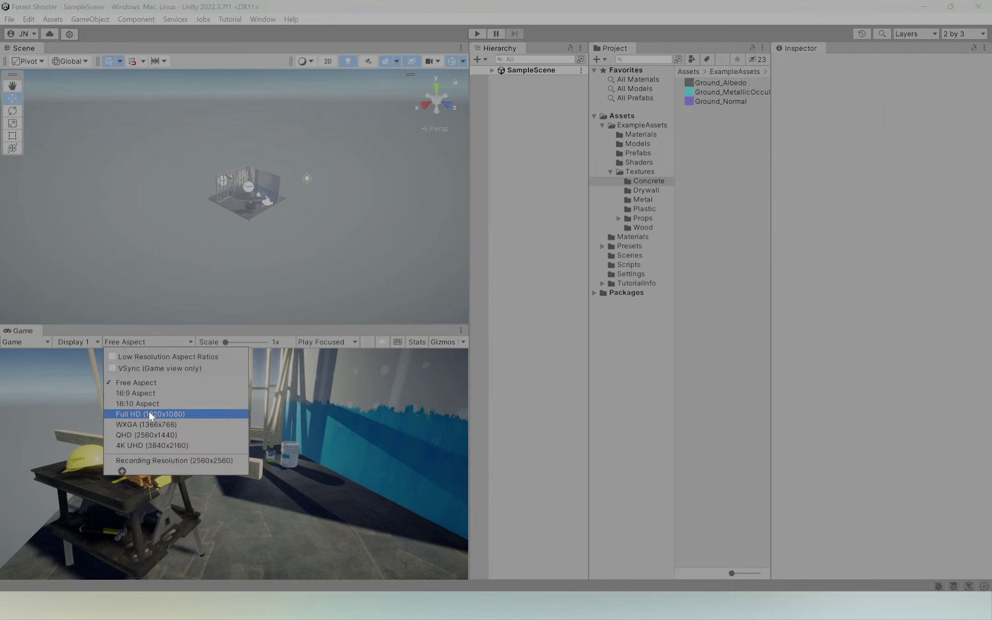
left_click(149, 435)
left_click_drag(241, 329, 226, 382)
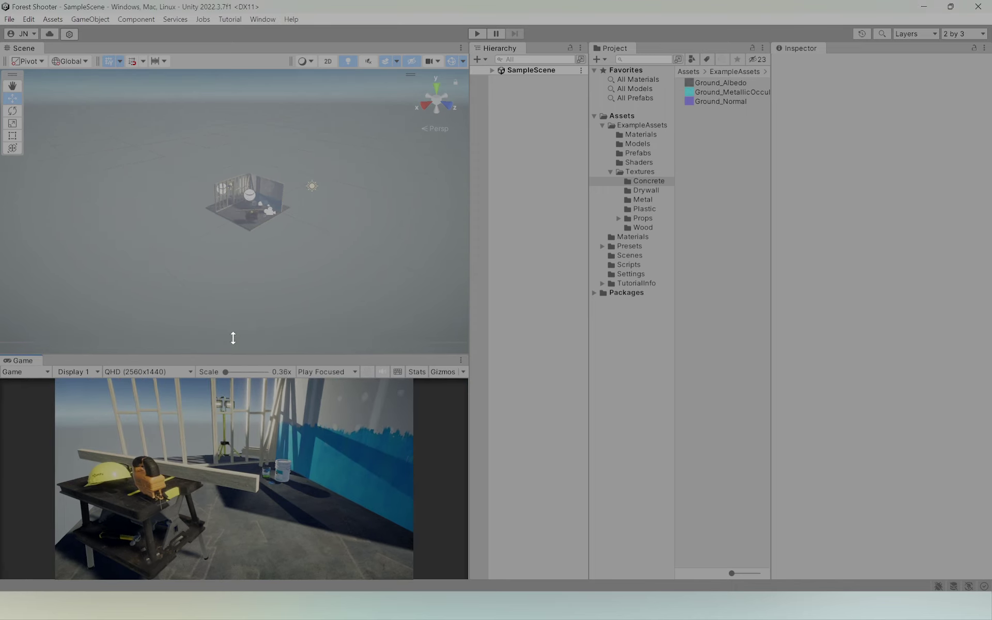
scroll(282, 253, "up", 1)
scroll(261, 282, "up", 2)
scroll(284, 315, "up", 2)
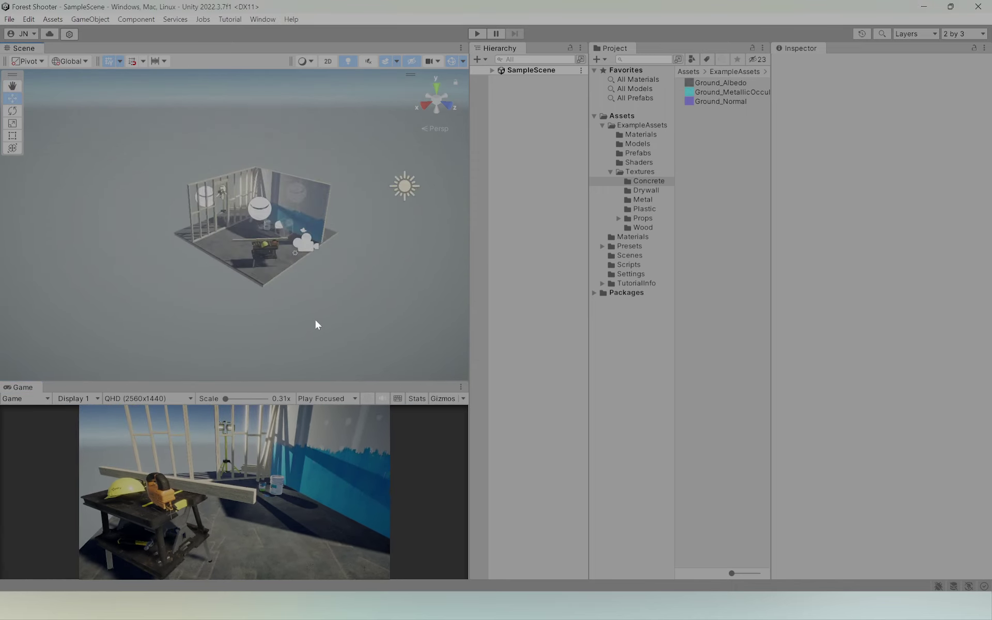
scroll(305, 314, "up", 2)
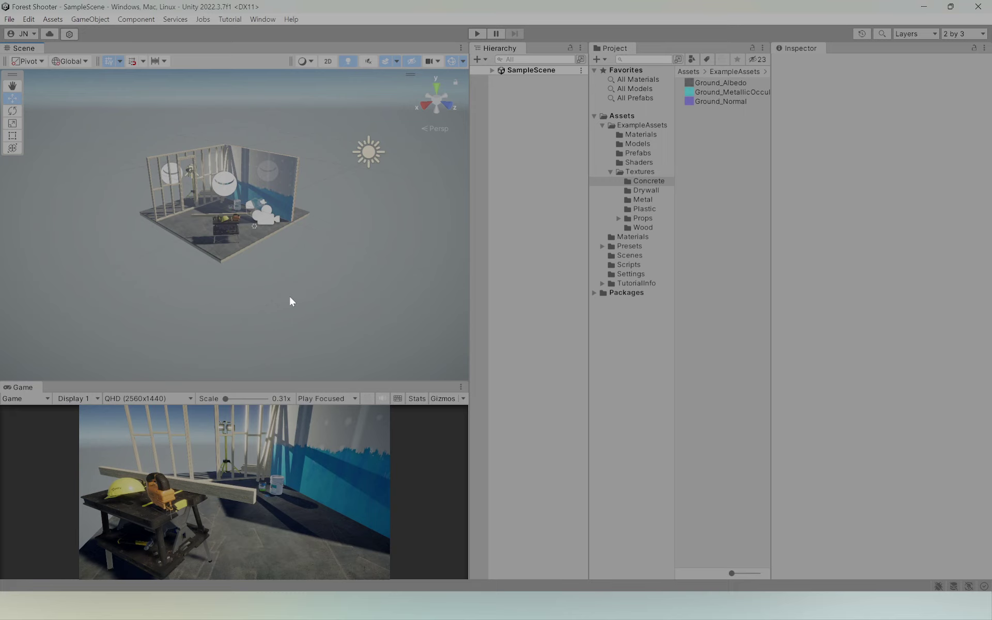
middle_click_drag(322, 269, 325, 258)
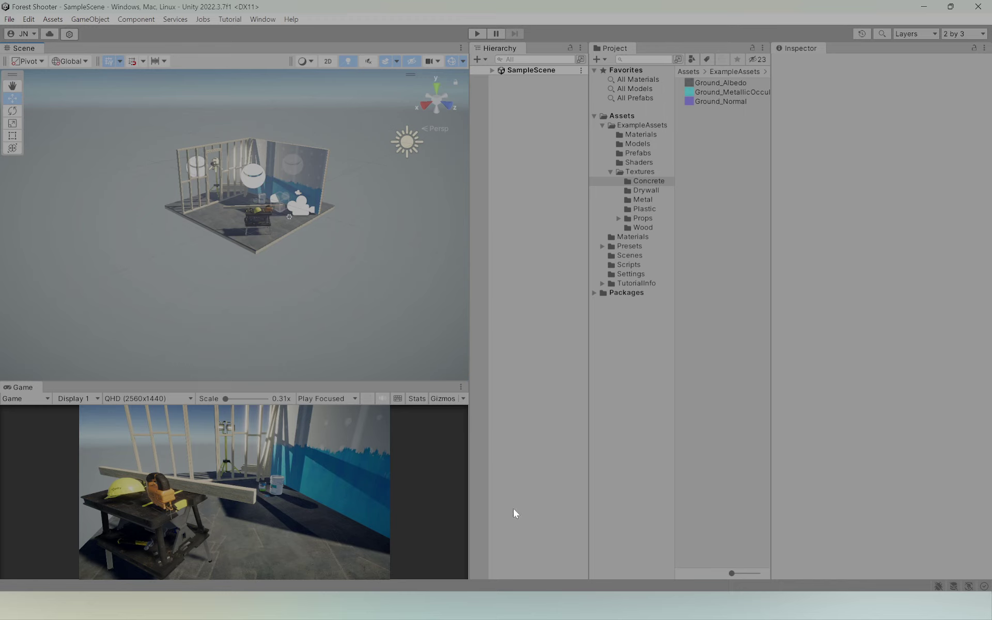
Collapse ExampleAssets, reposition the Scene view, and show the Assets root folder's contents.
left_click(603, 125)
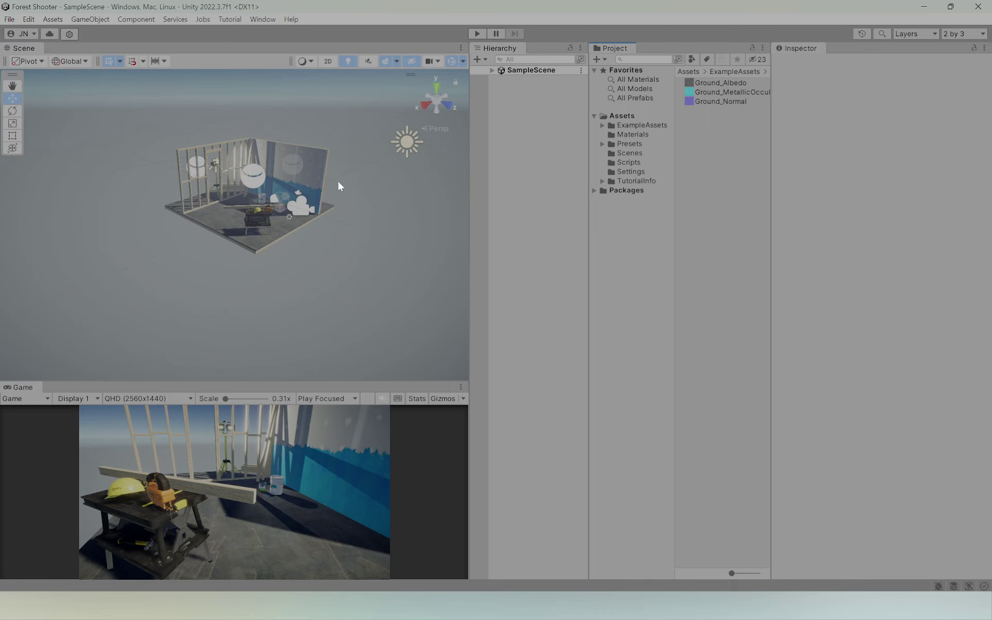
middle_click_drag(264, 200, 255, 231)
scroll(377, 259, "up", 4)
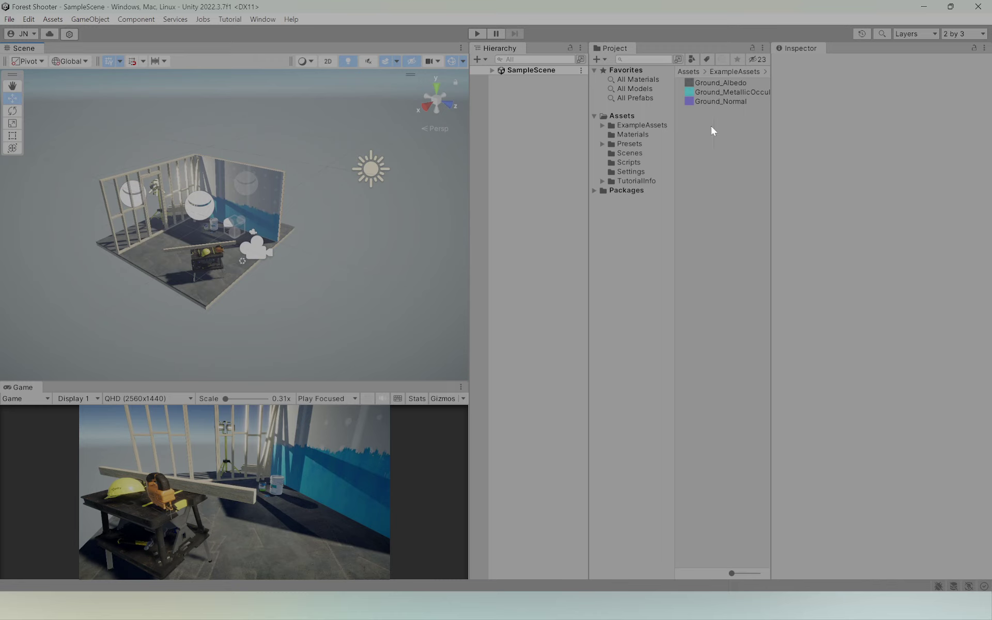
left_click(624, 117)
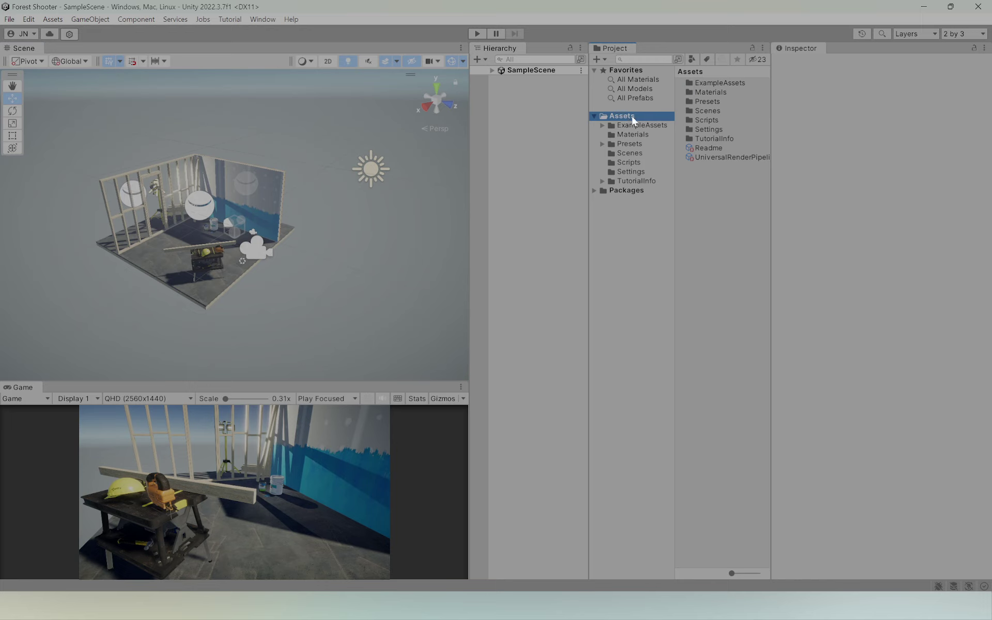
Import the Forest Shooter Setup file through Assets > Import Package > Custom Package.
right_click(632, 120)
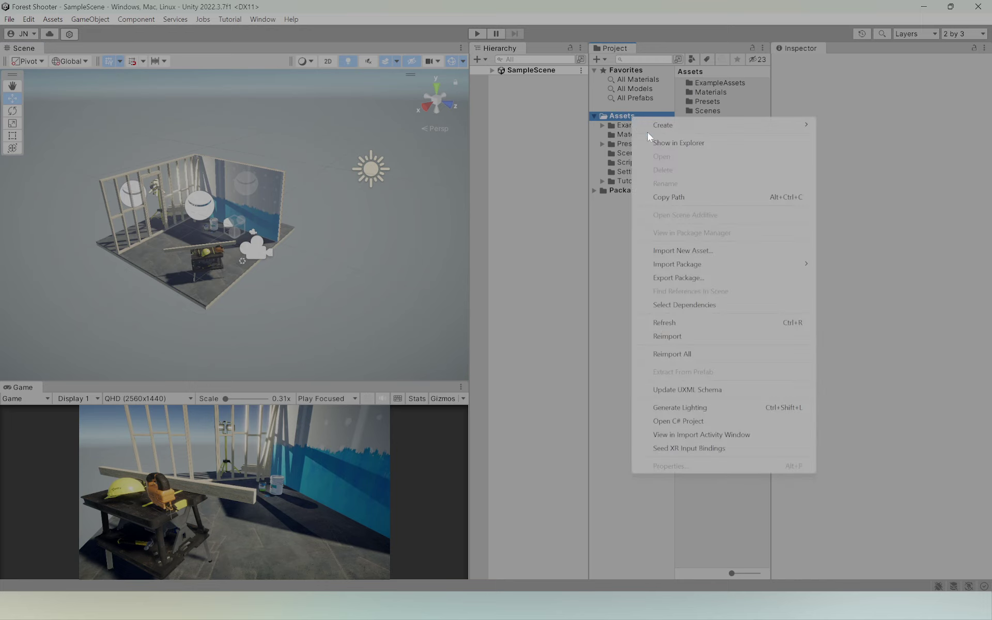
mouse_move(702, 266)
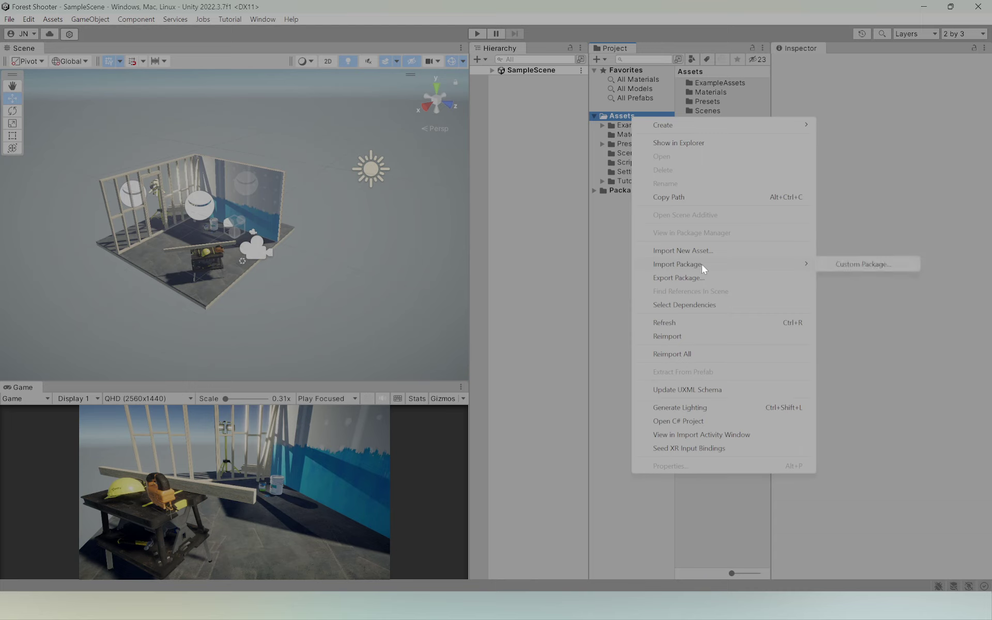
left_click(860, 265)
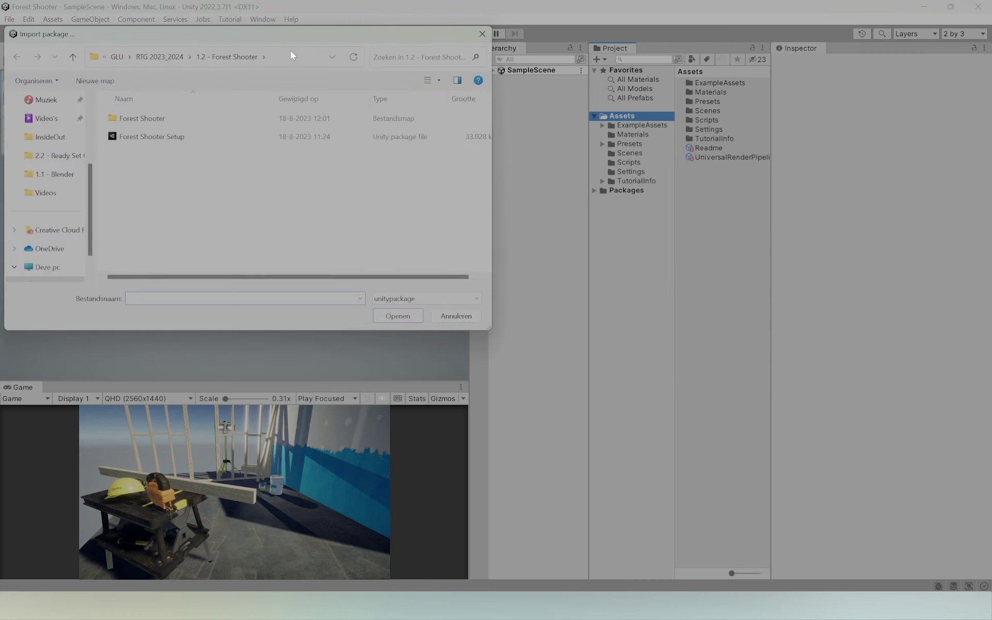
mouse_move(301, 32)
left_mouse_down()
mouse_move(361, 116)
mouse_move(497, 122)
left_mouse_up()
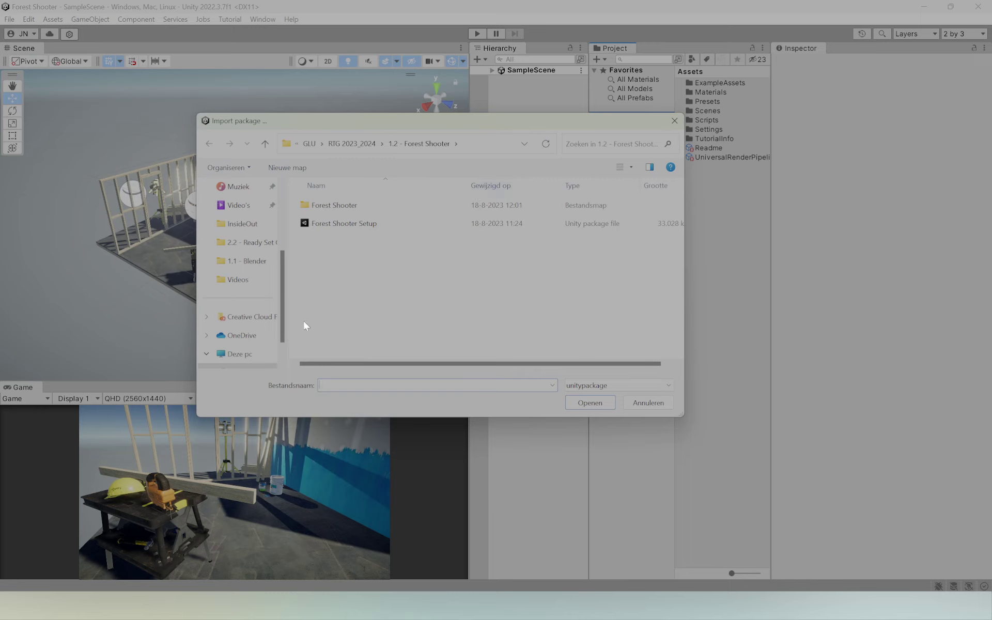
left_click(329, 226)
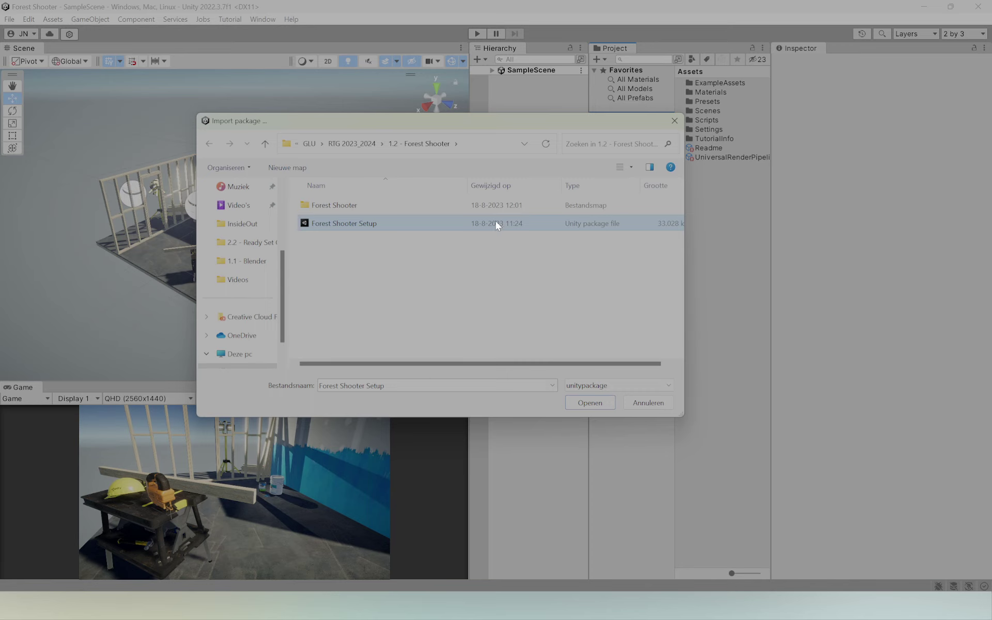
left_click(587, 404)
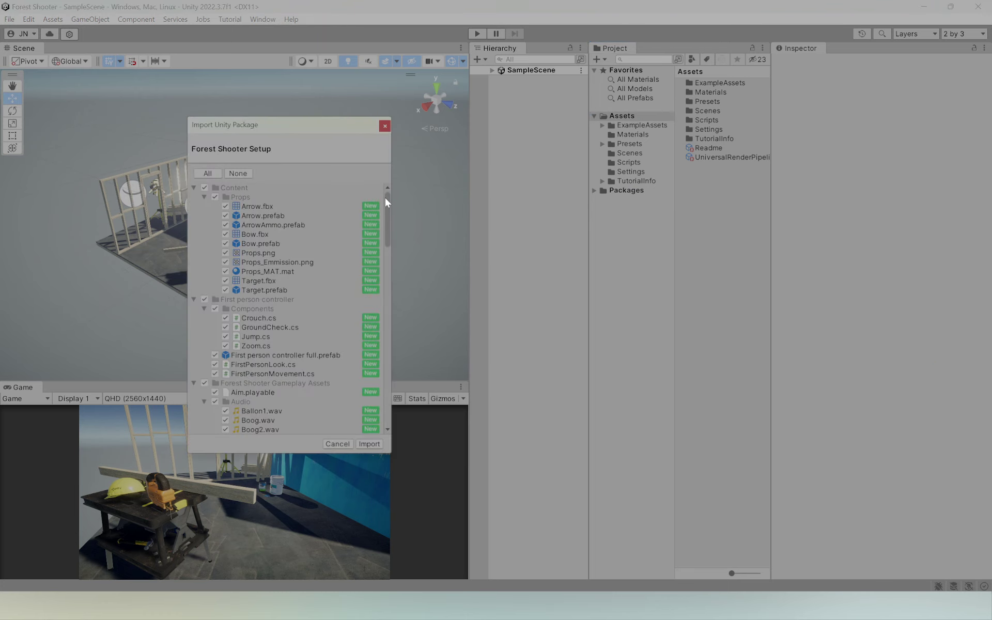
Review the Forest Shooter Setup package contents and import every item into Assets.
left_click_drag(386, 196, 368, 420)
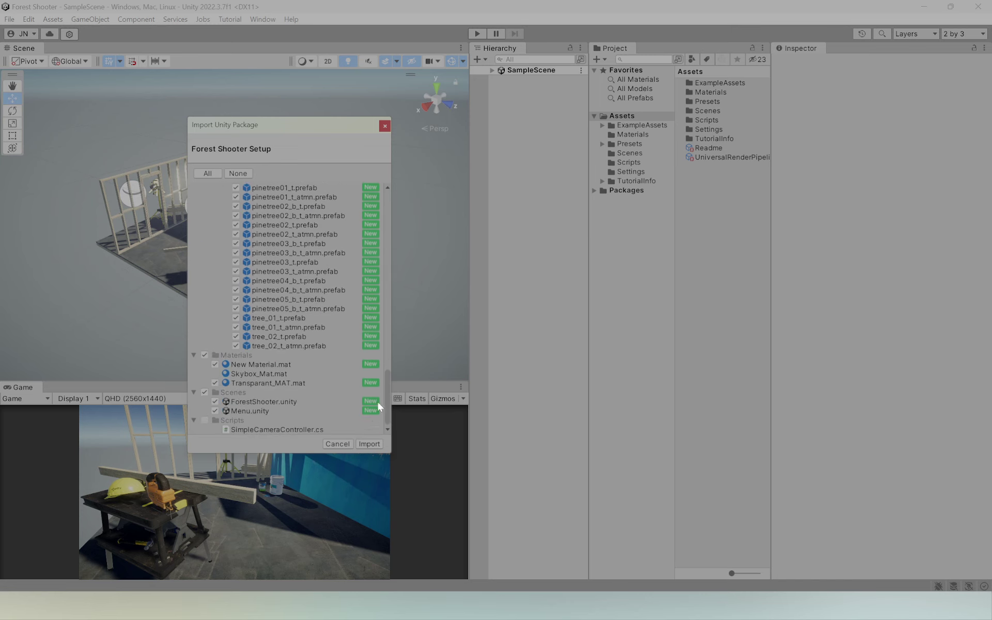
left_click_drag(374, 410, 390, 178)
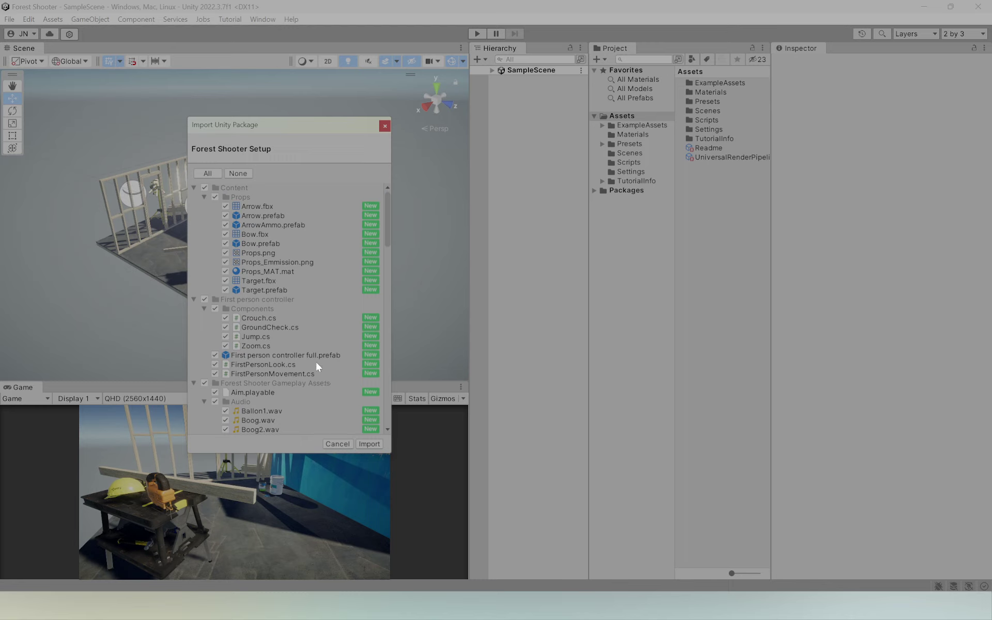
left_click(369, 445)
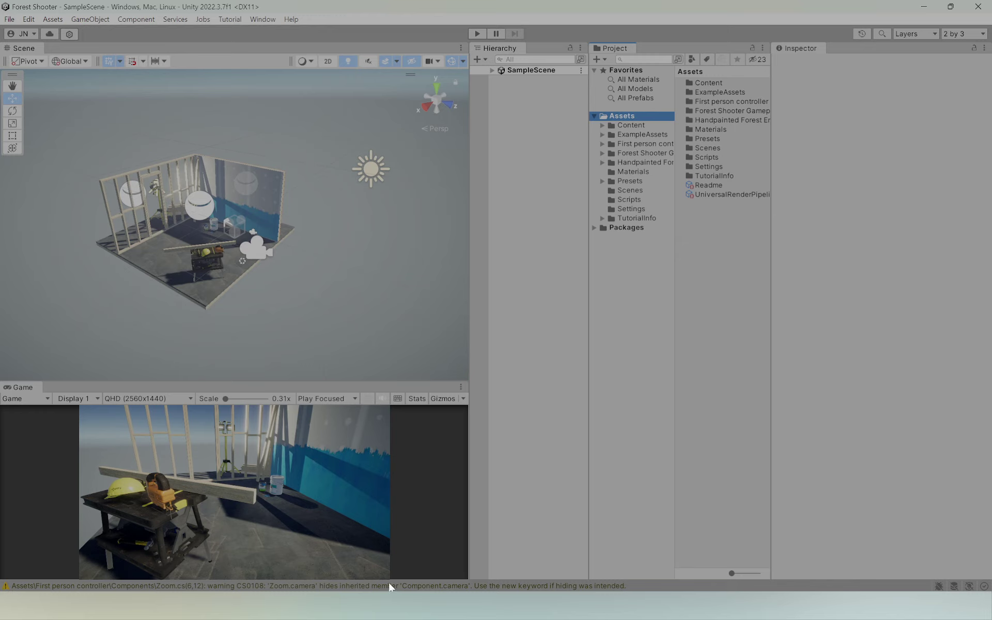
Clear the two CS0108 script warnings in the Console, then close it.
left_click(38, 587)
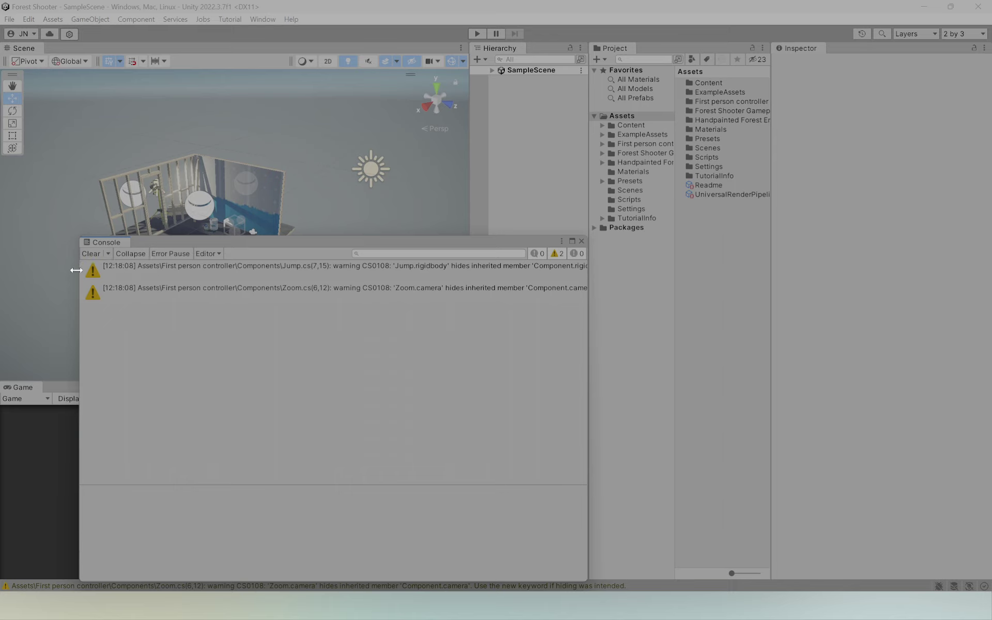
left_click(93, 256)
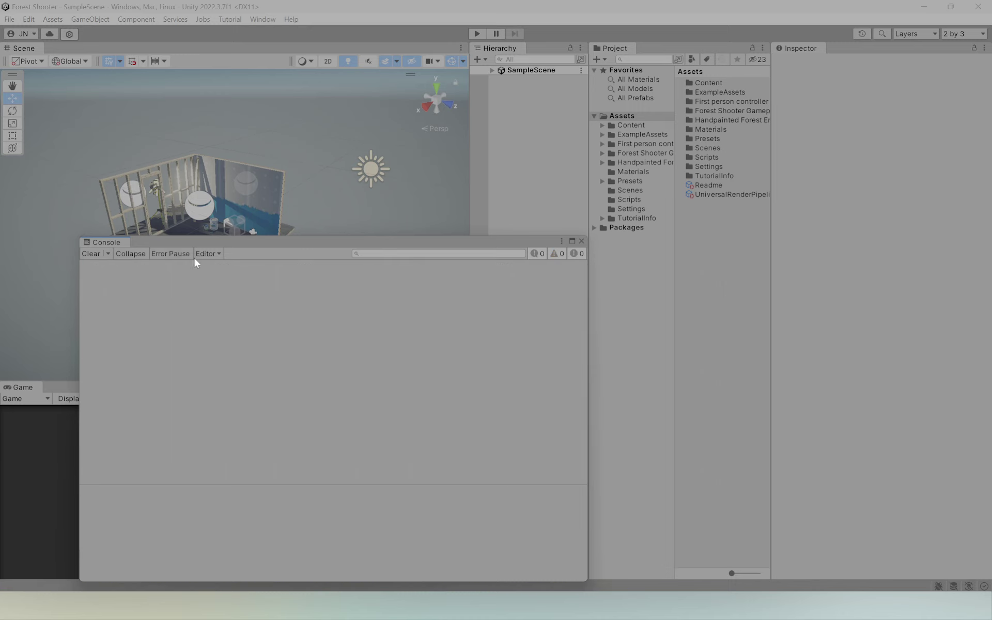
left_click(581, 242)
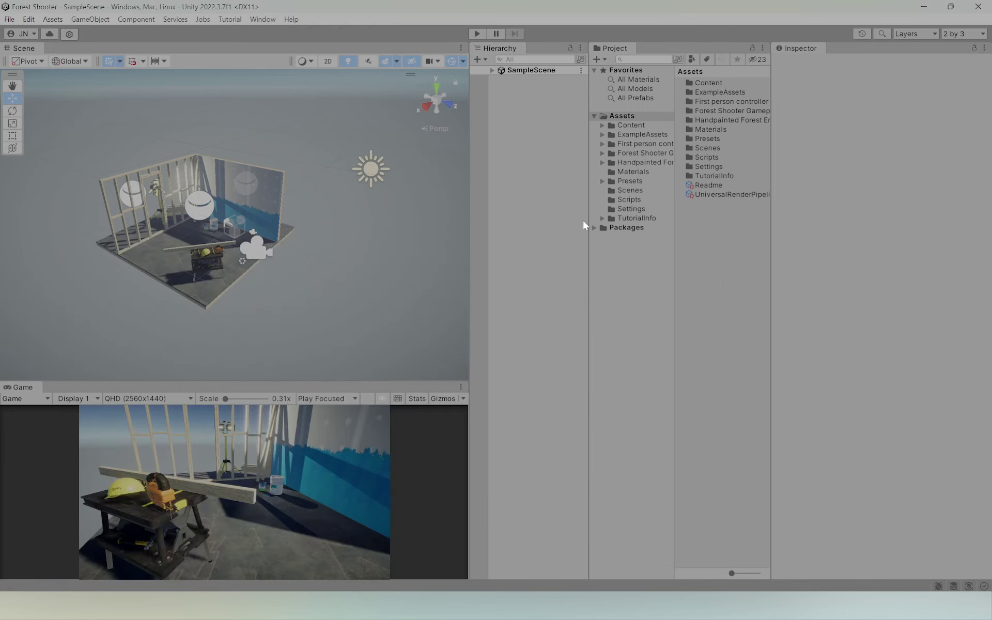